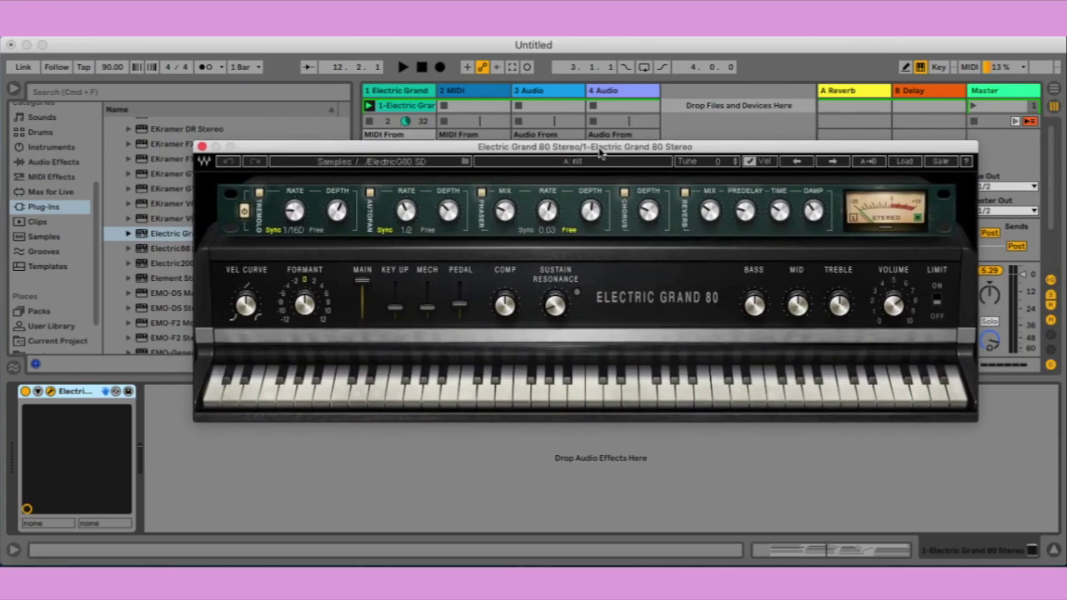
{"action": "left_click_drag", "start_coordinate": [599, 152], "coordinate": [560, 135]}
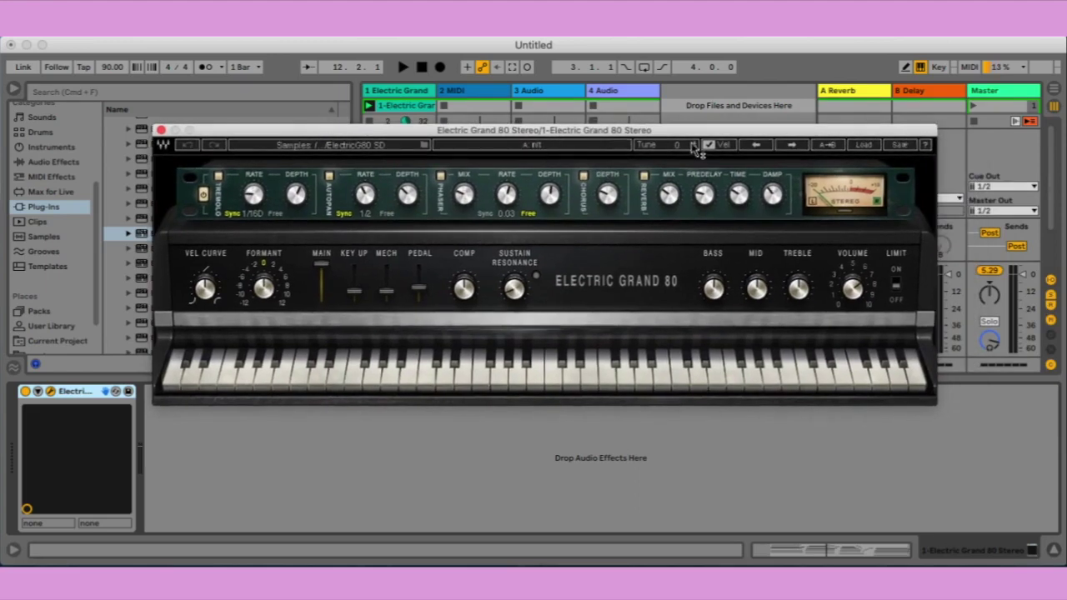
{"action": "left_click_drag", "start_coordinate": [680, 139], "coordinate": [743, 139]}
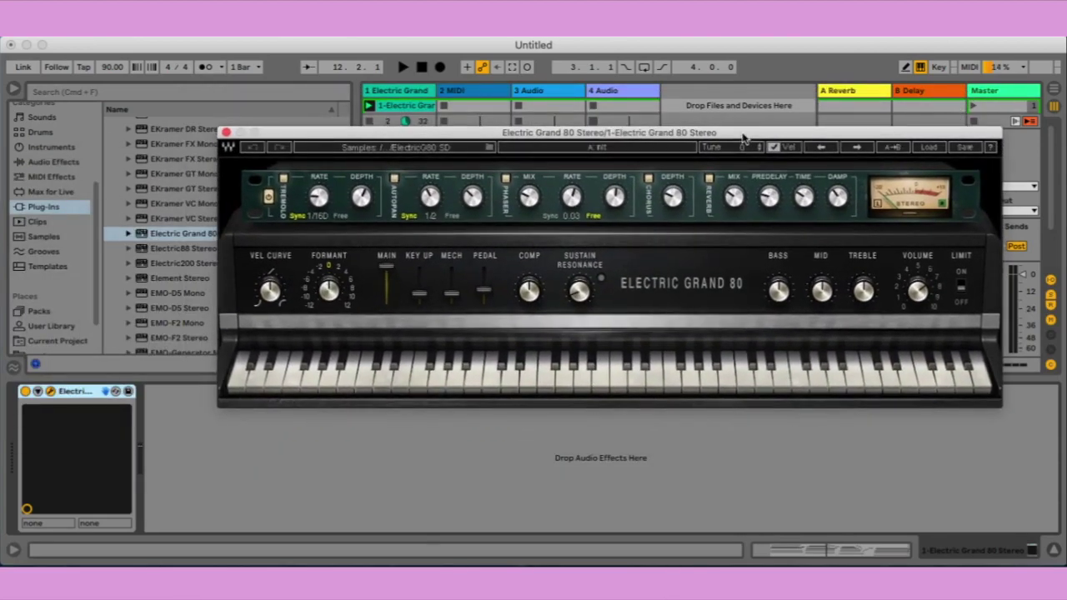
{"action": "left_click_drag", "start_coordinate": [744, 138], "coordinate": [722, 147]}
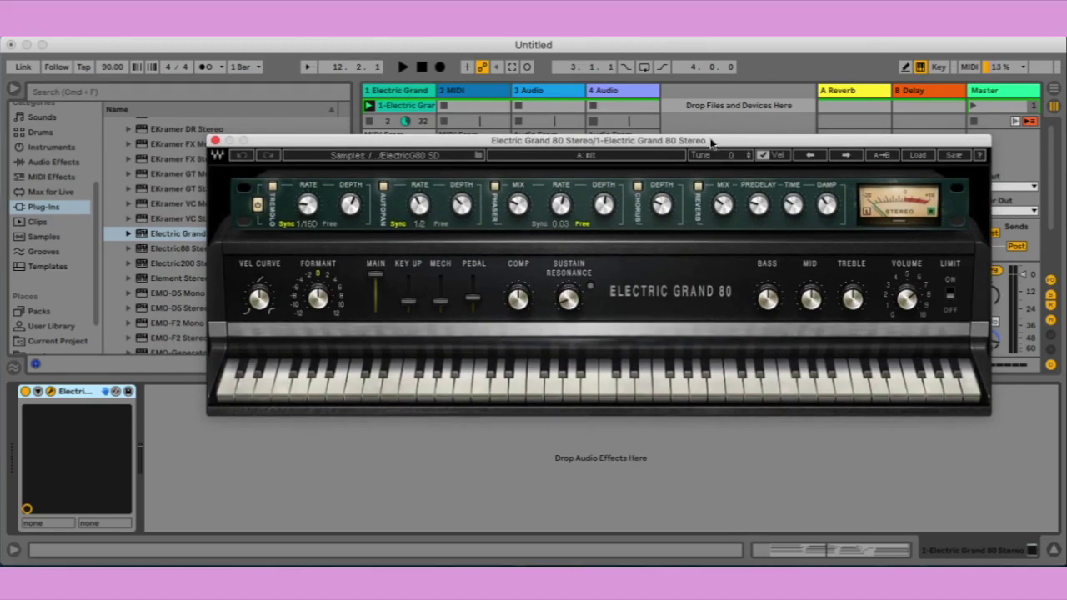
{"action": "left_click_drag", "start_coordinate": [714, 146], "coordinate": [674, 121]}
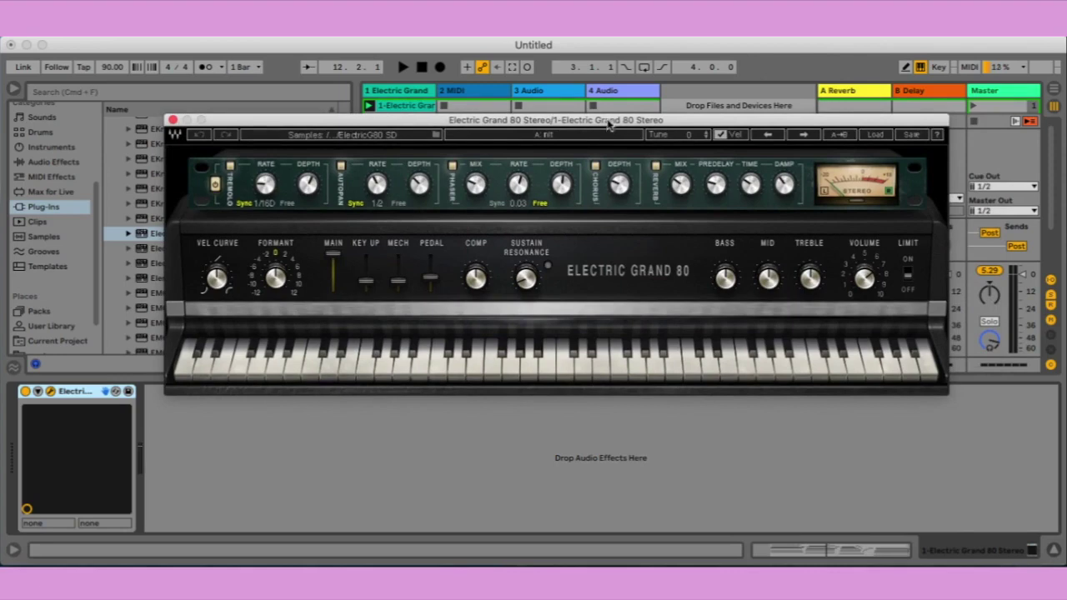
{"action": "left_click_drag", "start_coordinate": [608, 126], "coordinate": [616, 126]}
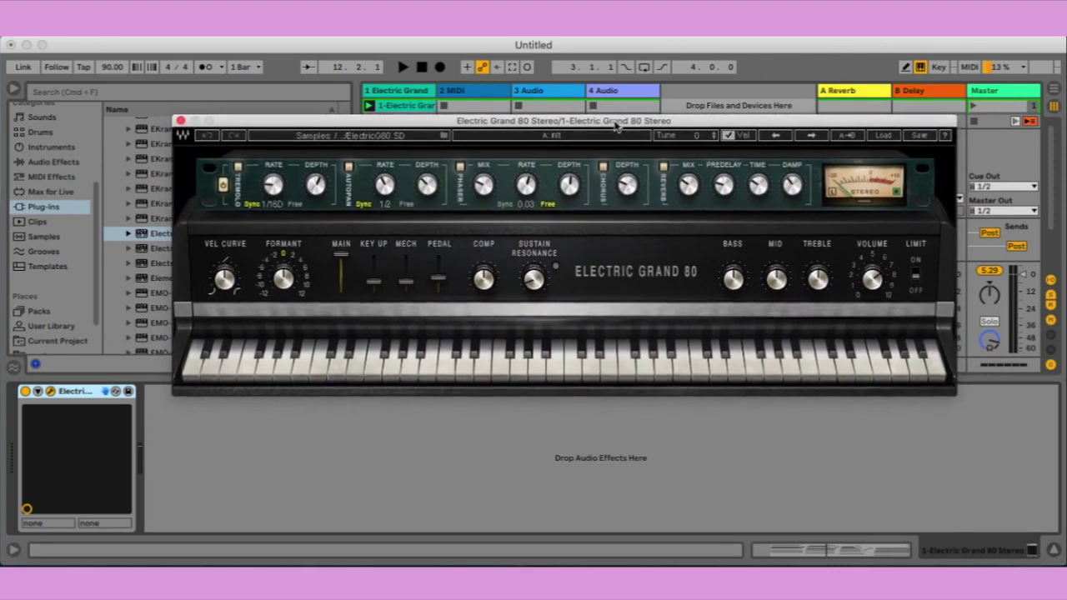
{"action": "mouse_move", "coordinate": [613, 124]}
{"action": "left_mouse_down"}
{"action": "mouse_move", "coordinate": [609, 193]}
{"action": "mouse_move", "coordinate": [600, 135]}
{"action": "left_mouse_up"}
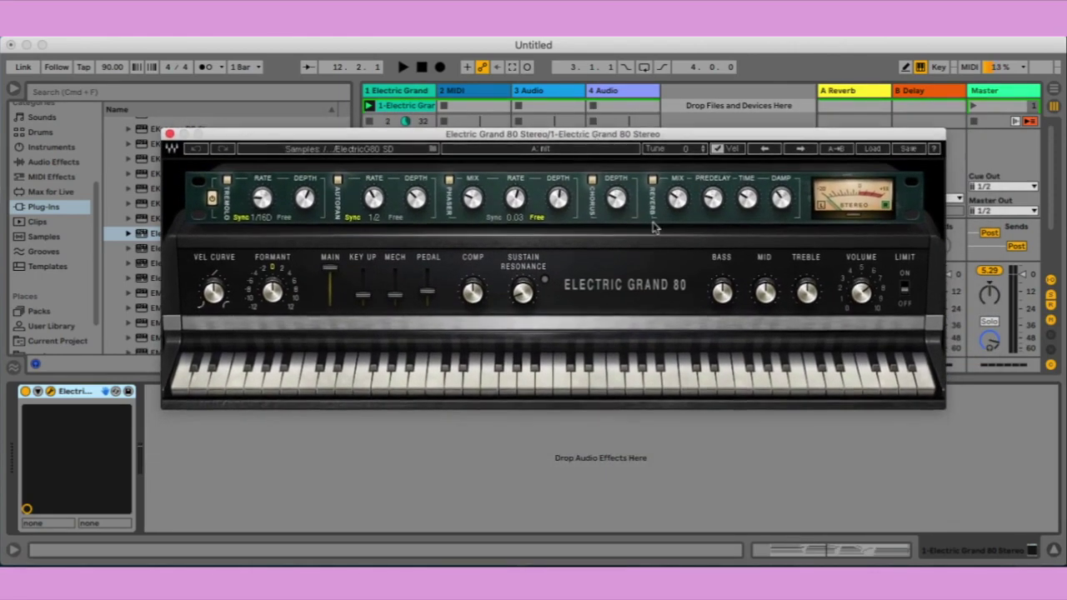
{"action": "left_click_drag", "start_coordinate": [596, 141], "coordinate": [623, 149]}
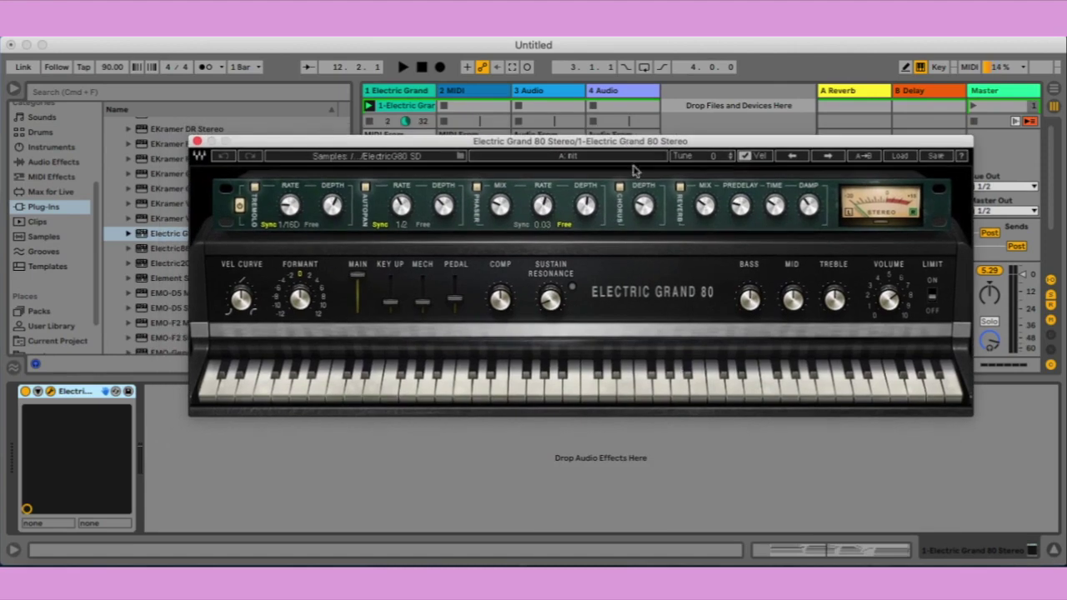
{"action": "left_click_drag", "start_coordinate": [631, 147], "coordinate": [622, 123]}
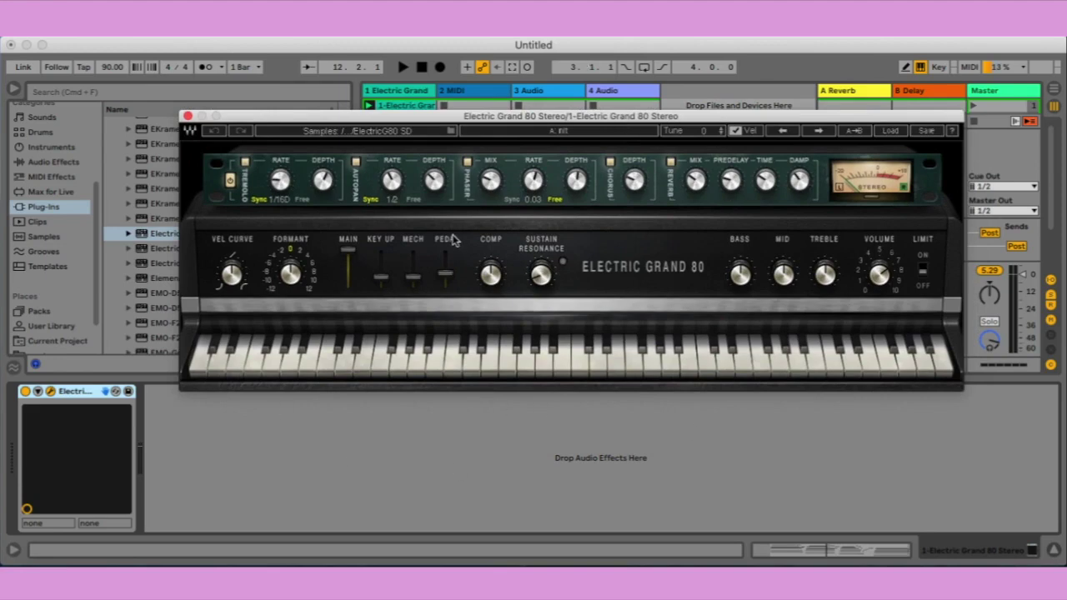
{"action": "left_click_drag", "start_coordinate": [545, 117], "coordinate": [525, 125]}
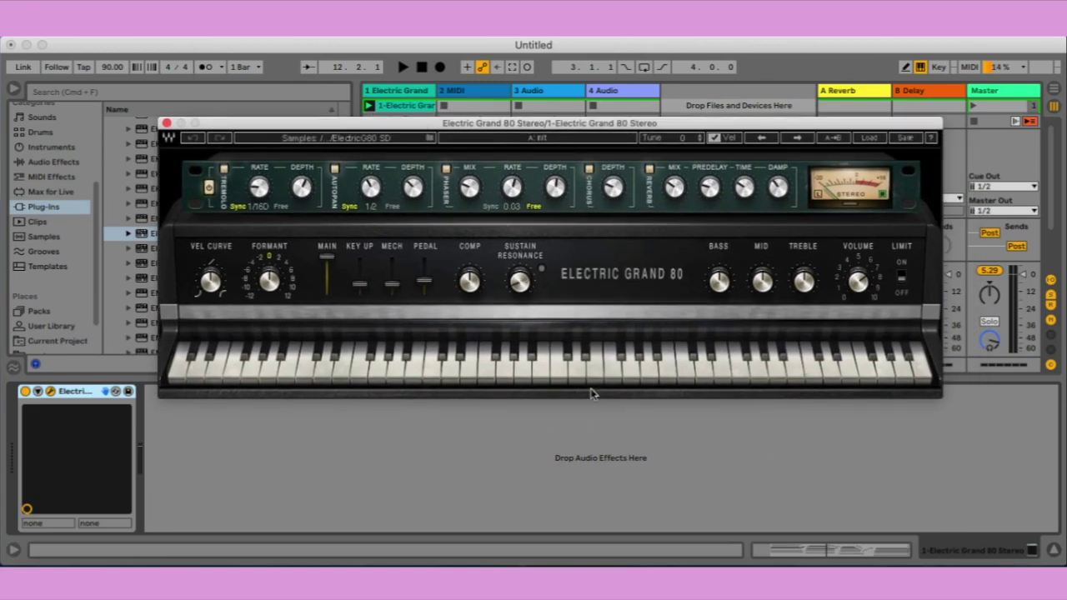
{"action": "left_click_drag", "start_coordinate": [468, 126], "coordinate": [504, 132]}
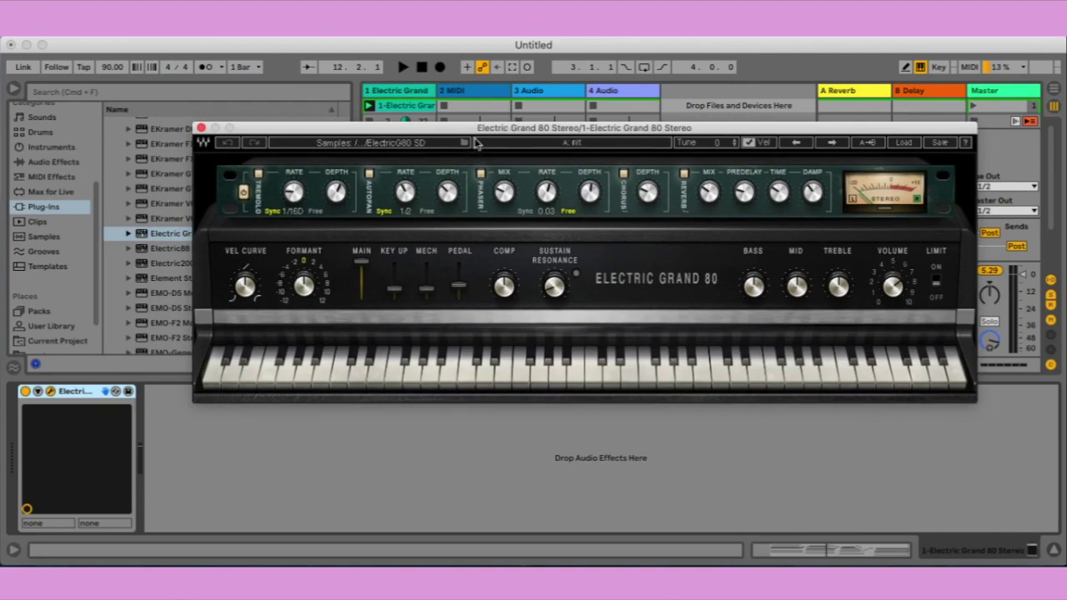
{"action": "left_click_drag", "start_coordinate": [480, 140], "coordinate": [463, 122]}
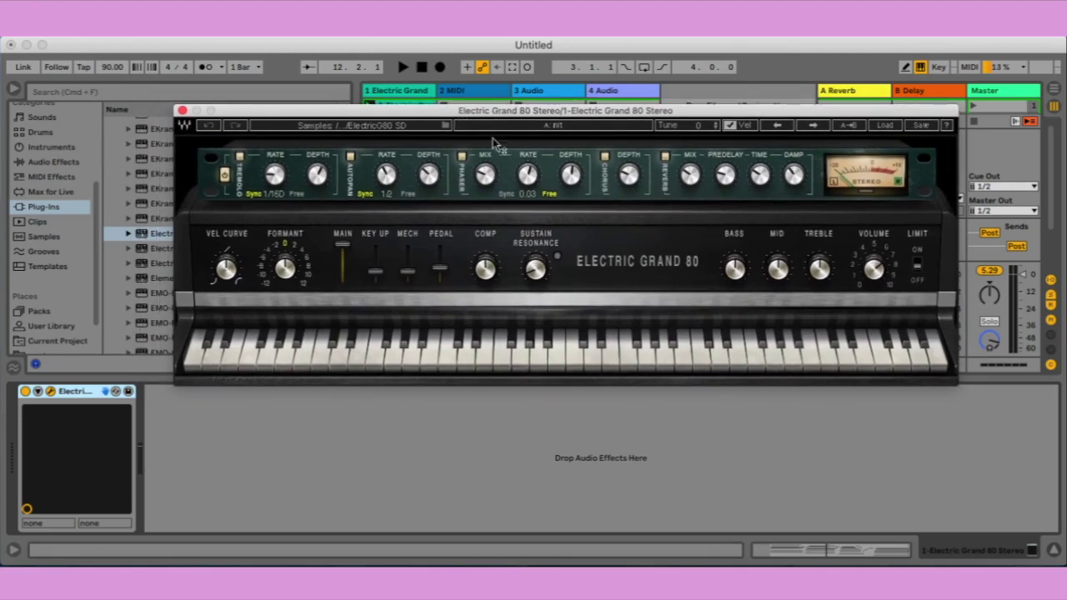
{"action": "mouse_move", "coordinate": [502, 187]}
{"action": "left_click_drag", "start_coordinate": [486, 129], "coordinate": [464, 112]}
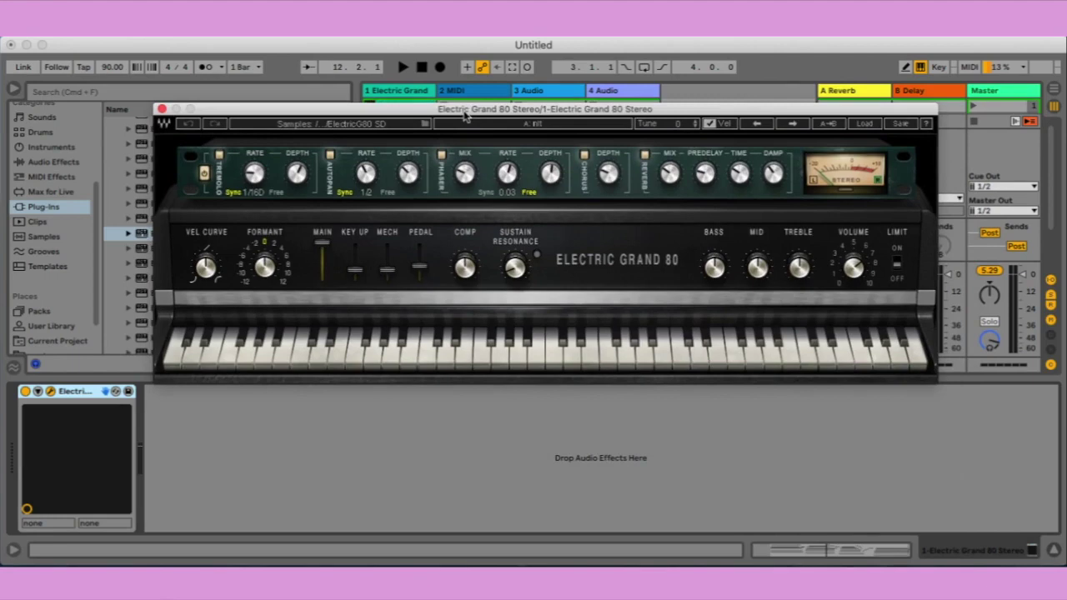
Try the velocity curve at values such as 22.8 and the formant at -12, returning both controls to centre
{"action": "left_click", "coordinate": [212, 272]}
{"action": "mouse_move", "coordinate": [206, 267]}
{"action": "left_mouse_down"}
{"action": "mouse_move", "coordinate": [205, 282]}
{"action": "mouse_move", "coordinate": [206, 273]}
{"action": "left_mouse_up"}
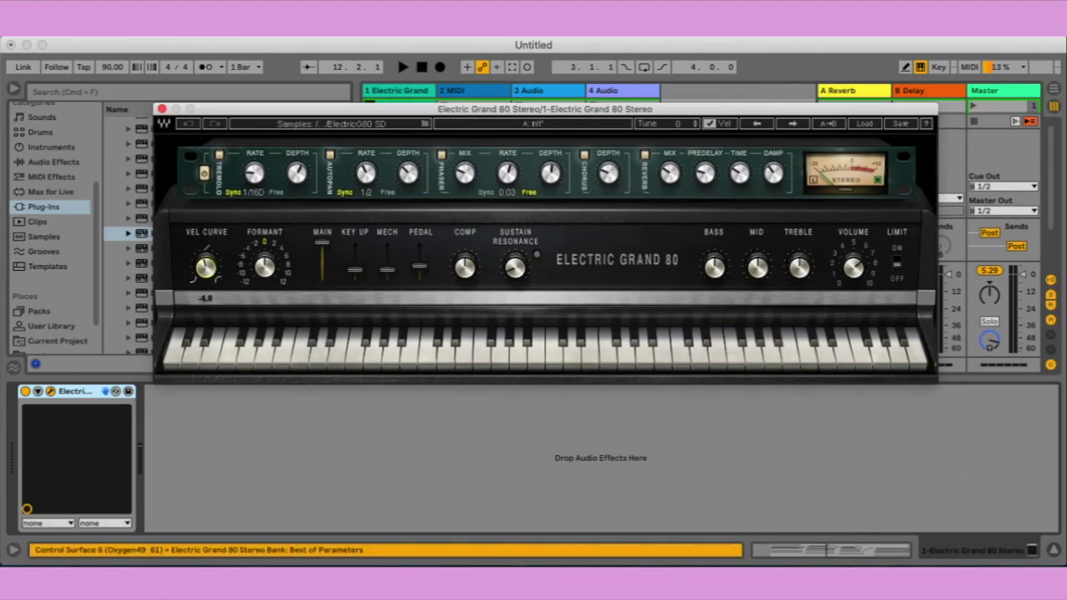
{"action": "scroll", "coordinate": [206, 267], "scroll_direction": "up", "scroll_amount": 10}
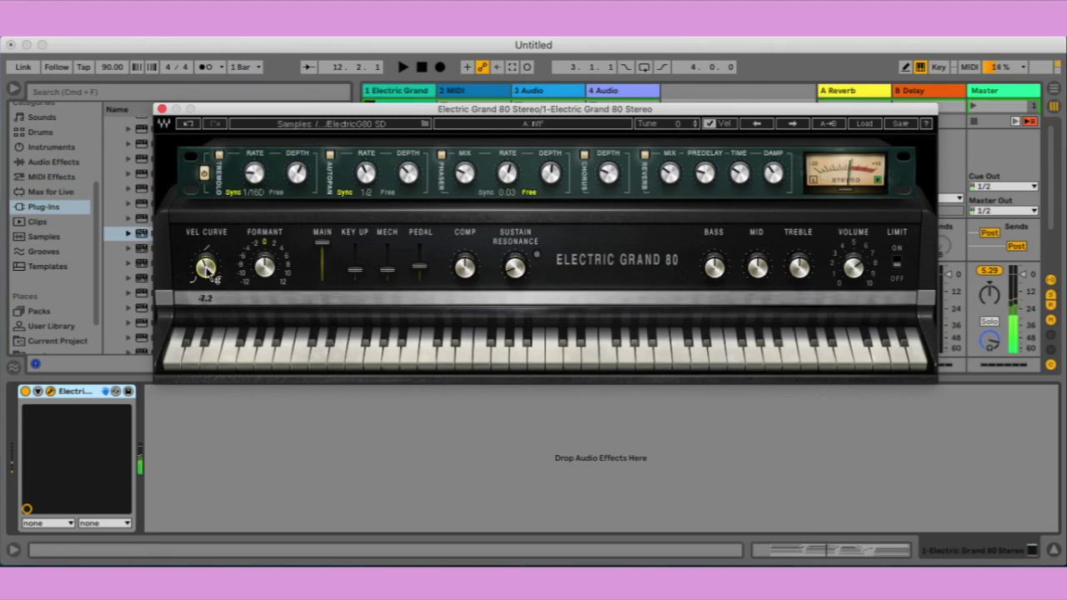
{"action": "mouse_move", "coordinate": [205, 270]}
{"action": "left_mouse_down"}
{"action": "mouse_move", "coordinate": [208, 259]}
{"action": "mouse_move", "coordinate": [209, 277]}
{"action": "mouse_move", "coordinate": [207, 267]}
{"action": "left_mouse_up"}
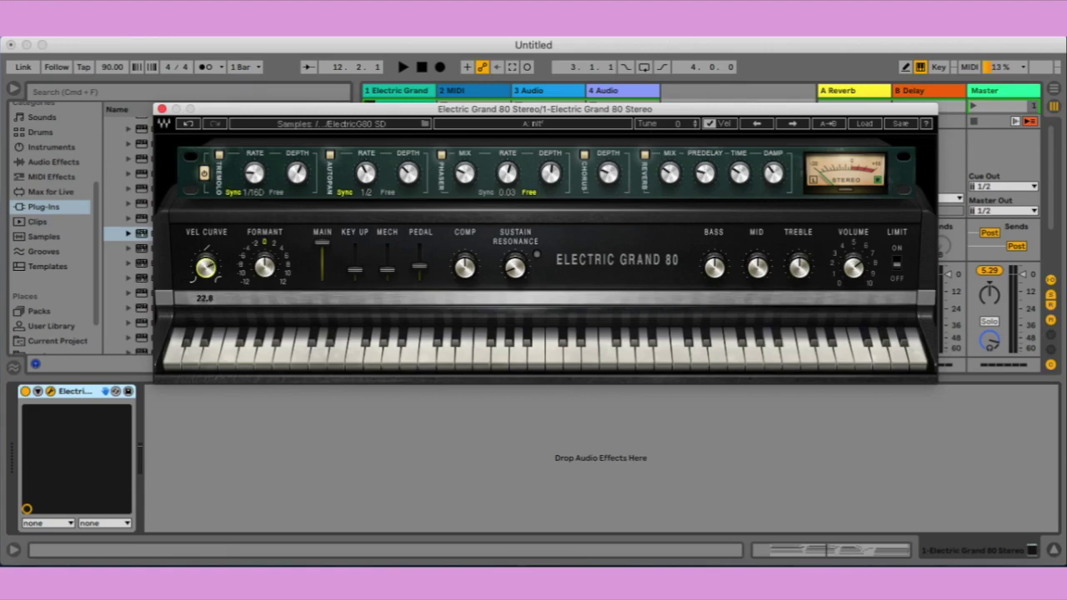
{"action": "mouse_move", "coordinate": [205, 266]}
{"action": "left_mouse_down"}
{"action": "mouse_move", "coordinate": [205, 293]}
{"action": "mouse_move", "coordinate": [219, 280]}
{"action": "left_mouse_up"}
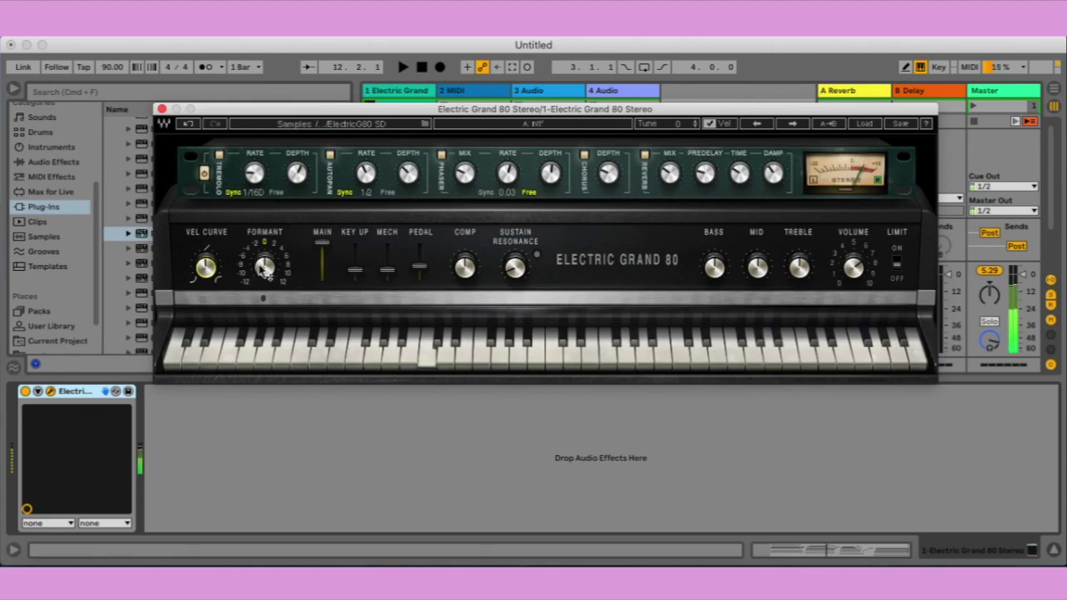
{"action": "left_click_drag", "start_coordinate": [260, 267], "coordinate": [261, 334]}
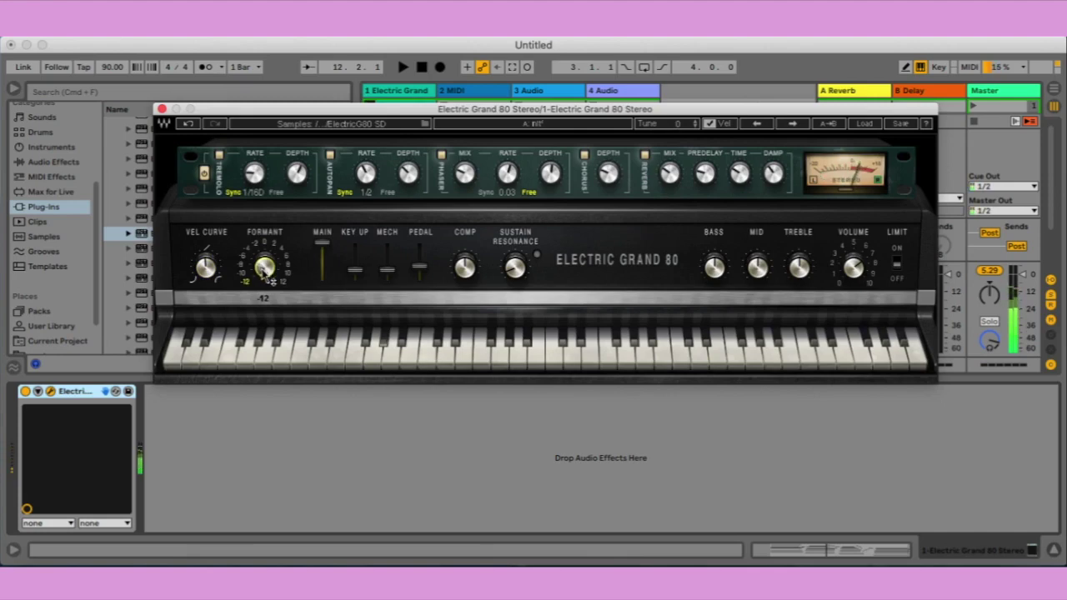
{"action": "mouse_move", "coordinate": [268, 280]}
{"action": "left_mouse_down"}
{"action": "mouse_move", "coordinate": [267, 240]}
{"action": "mouse_move", "coordinate": [263, 293]}
{"action": "left_mouse_up"}
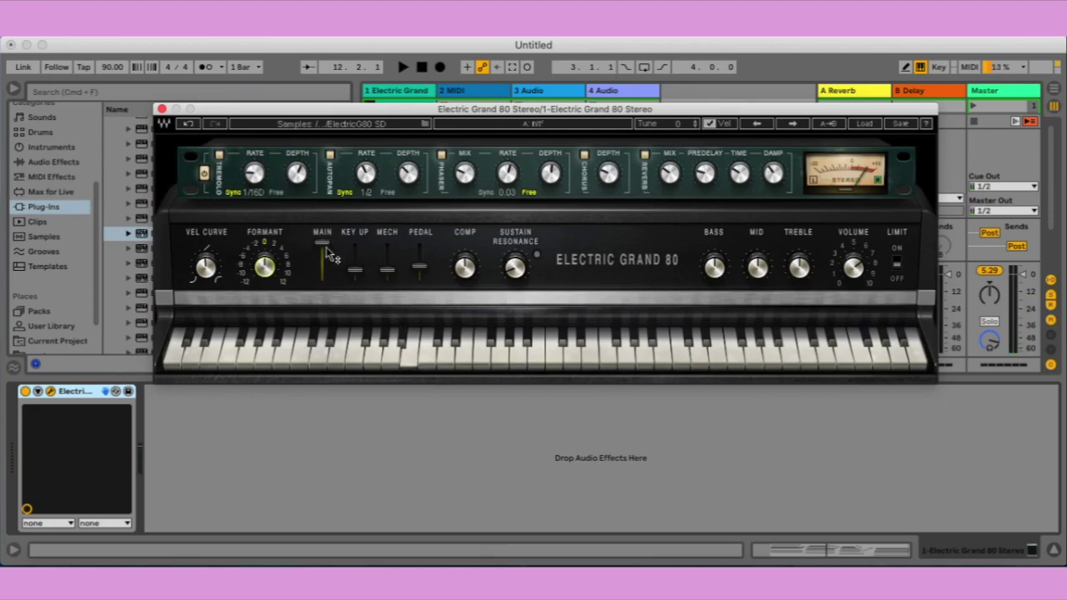
Raise the Key Up level to its maximum and the Mech level to 100
{"action": "left_click_drag", "start_coordinate": [323, 246], "coordinate": [357, 247]}
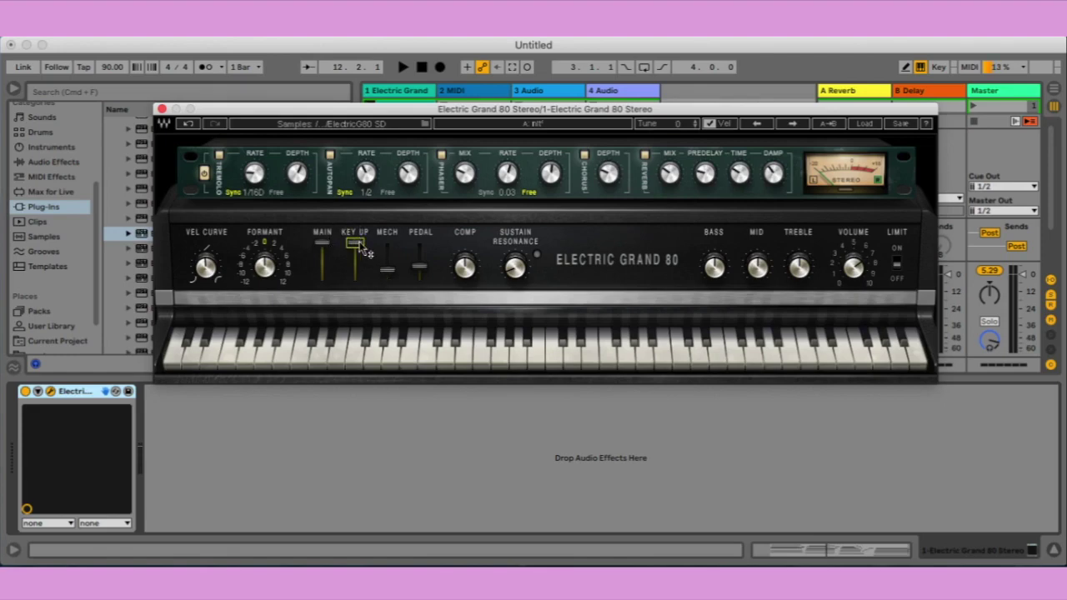
{"action": "left_click", "coordinate": [359, 248]}
{"action": "left_click_drag", "start_coordinate": [387, 271], "coordinate": [388, 264]}
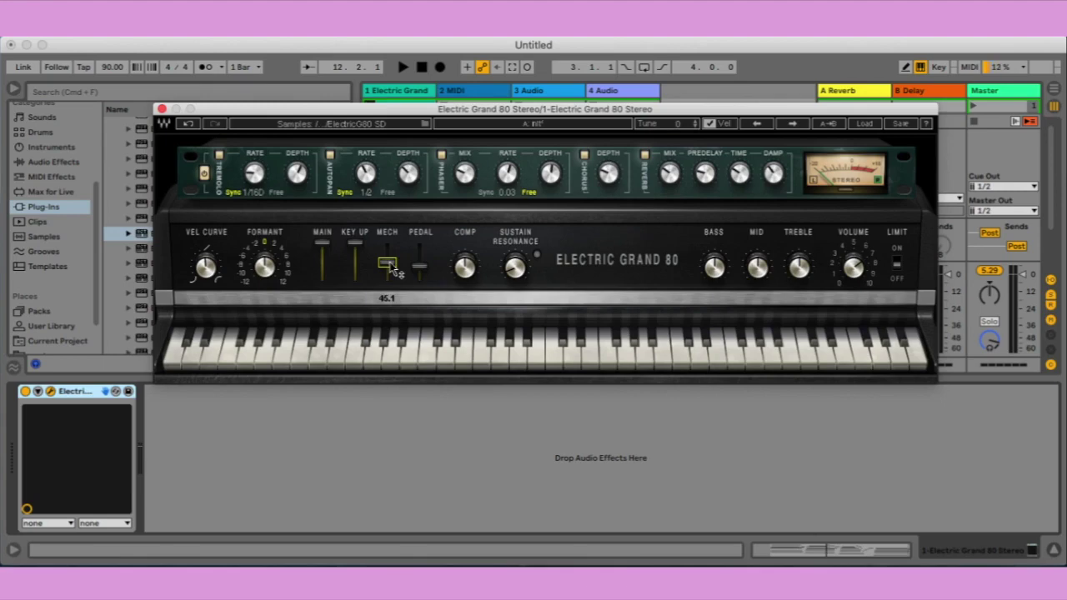
{"action": "left_click_drag", "start_coordinate": [389, 265], "coordinate": [387, 241]}
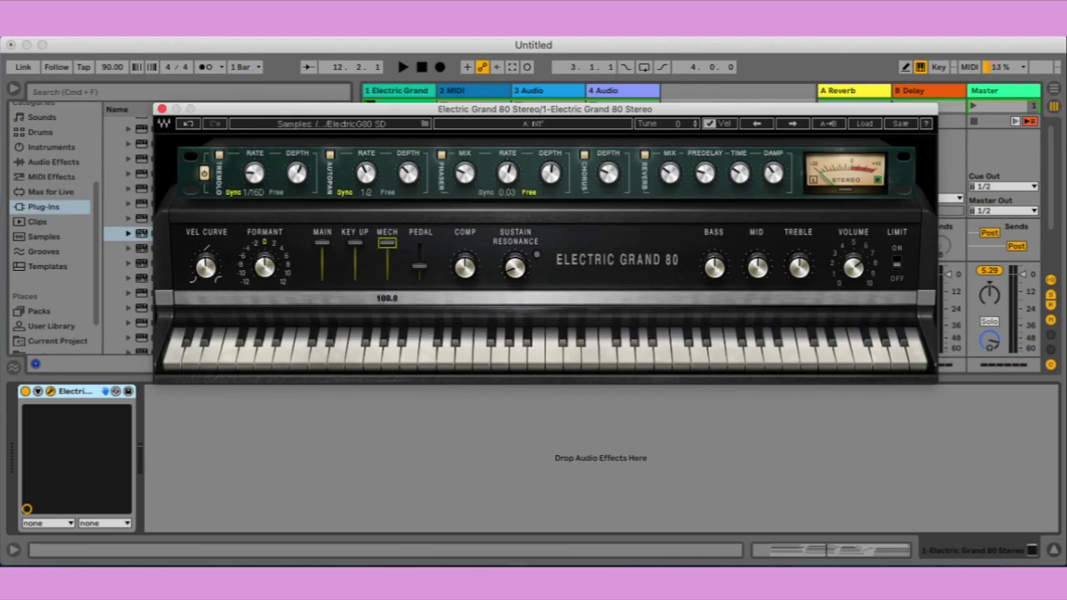
Raise the Pedal level to about 77 and lower the Key Up and Mech levels to their minimum
{"action": "left_click_drag", "start_coordinate": [353, 242], "coordinate": [354, 274]}
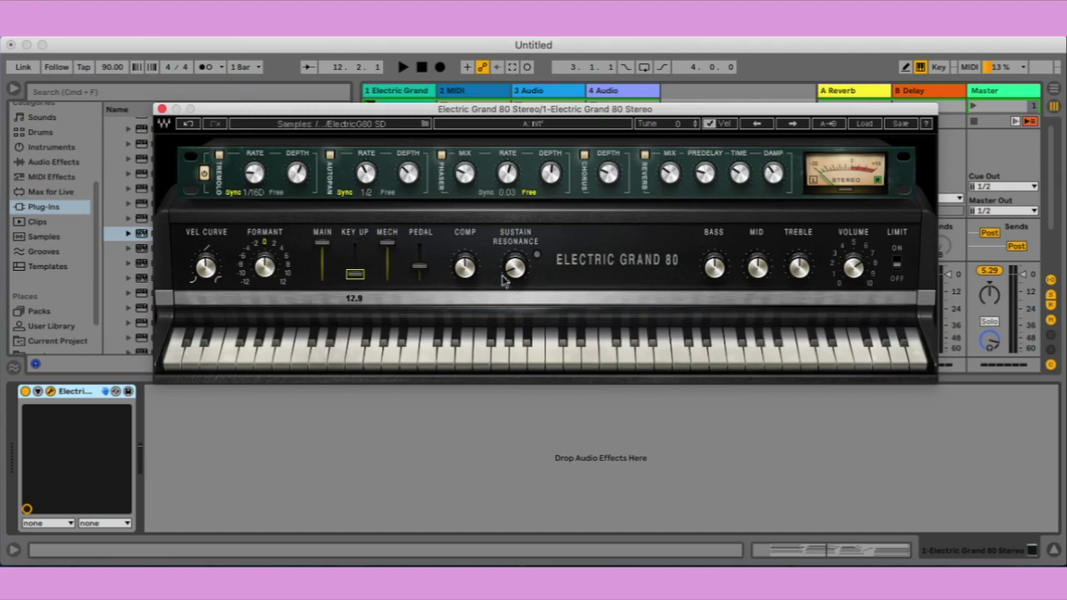
{"action": "left_click_drag", "start_coordinate": [419, 266], "coordinate": [419, 251]}
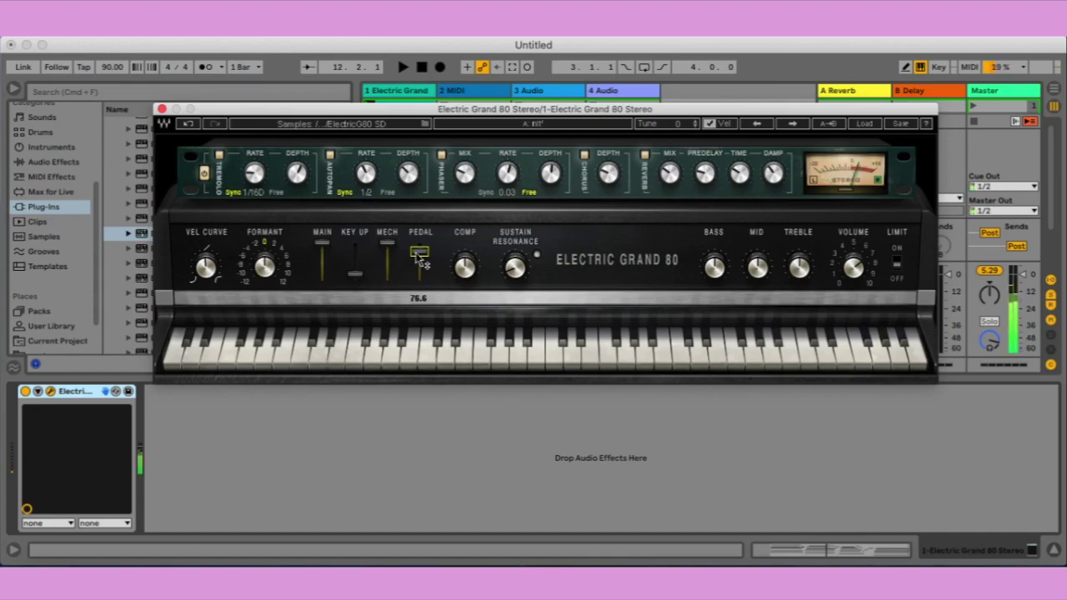
{"action": "left_click_drag", "start_coordinate": [387, 243], "coordinate": [386, 278]}
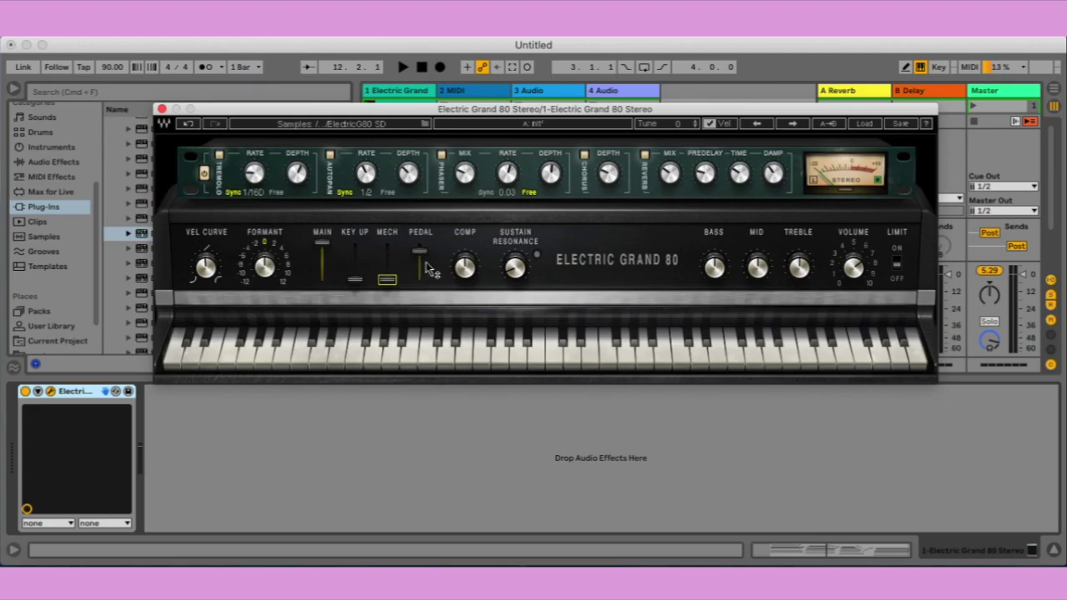
{"action": "mouse_move", "coordinate": [427, 268]}
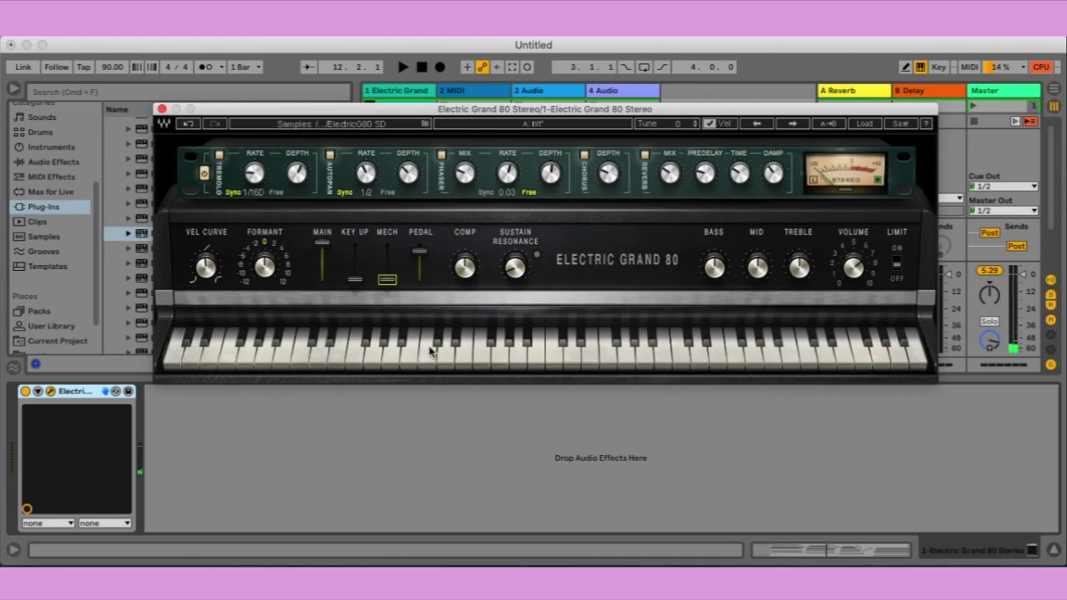
Turn the piano's Comp amount up to its maximum
{"action": "left_click", "coordinate": [465, 266]}
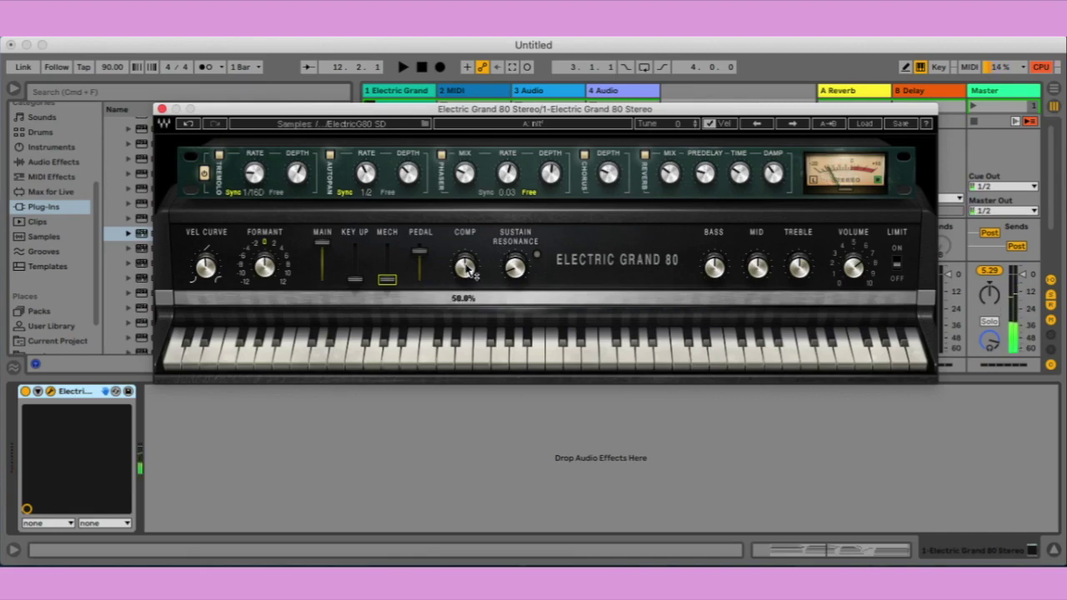
{"action": "left_click_drag", "start_coordinate": [465, 267], "coordinate": [466, 230]}
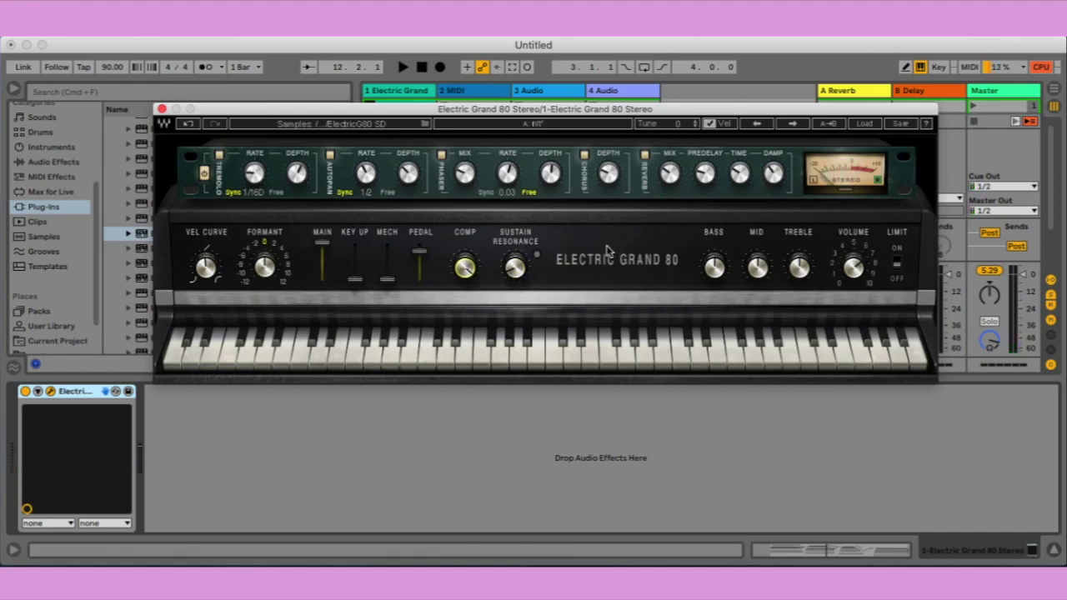
Try Sustain Resonance at 100 while playing notes, and lower it to around the middle of its range
{"action": "mouse_move", "coordinate": [515, 267]}
{"action": "left_mouse_down"}
{"action": "mouse_move", "coordinate": [515, 247]}
{"action": "mouse_move", "coordinate": [525, 277]}
{"action": "left_mouse_up"}
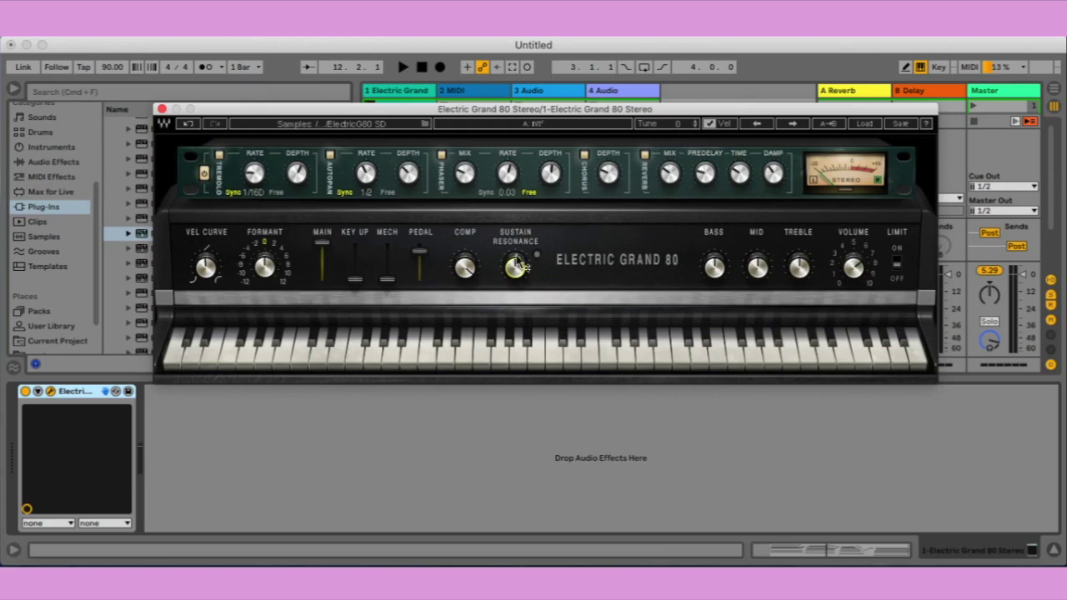
{"action": "left_click_drag", "start_coordinate": [515, 266], "coordinate": [516, 260]}
{"action": "mouse_move", "coordinate": [516, 263]}
{"action": "left_click_drag", "start_coordinate": [515, 265], "coordinate": [516, 225]}
{"action": "key", "text": "a"}
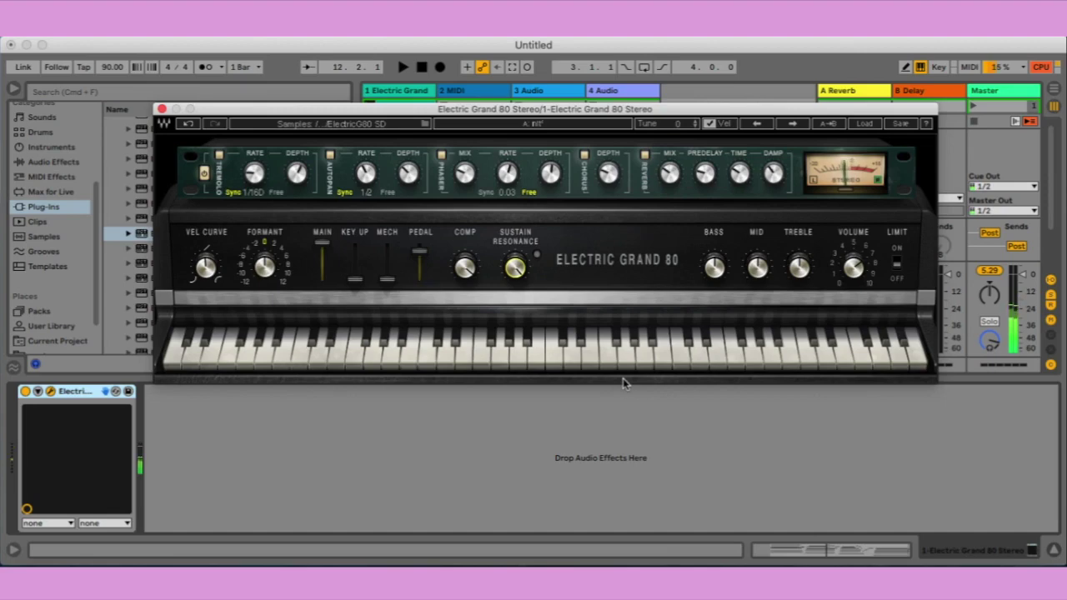
{"action": "key", "text": "a"}
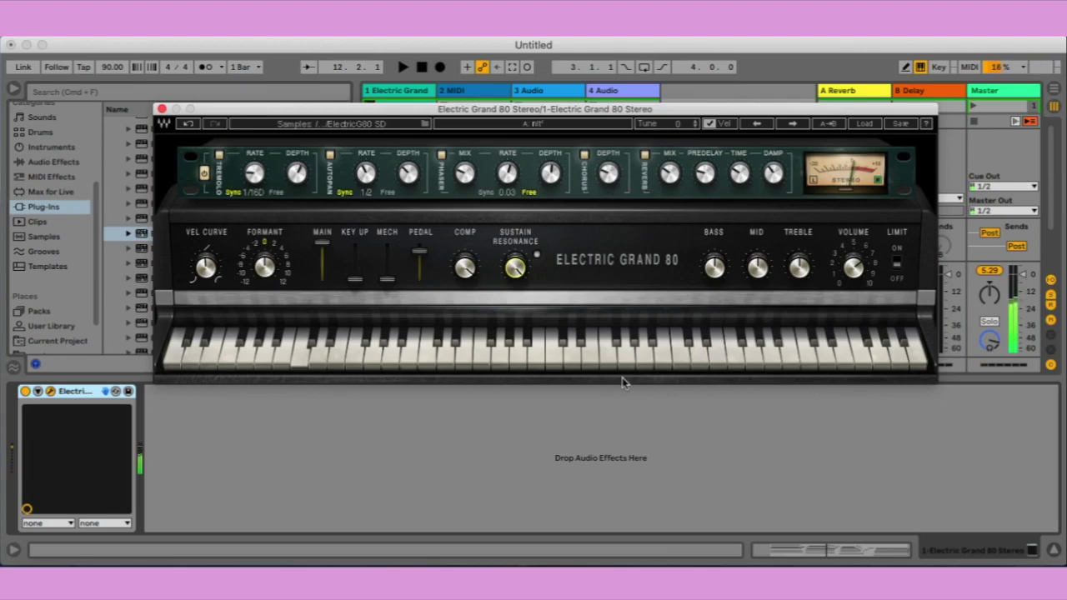
{"action": "mouse_move", "coordinate": [509, 278]}
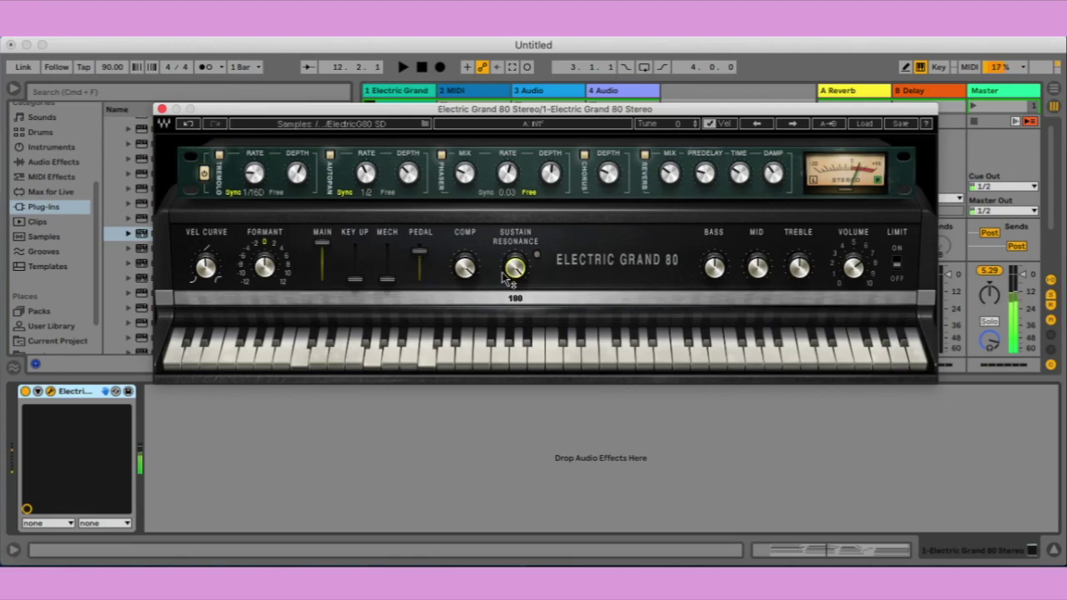
{"action": "left_click_drag", "start_coordinate": [505, 279], "coordinate": [505, 321]}
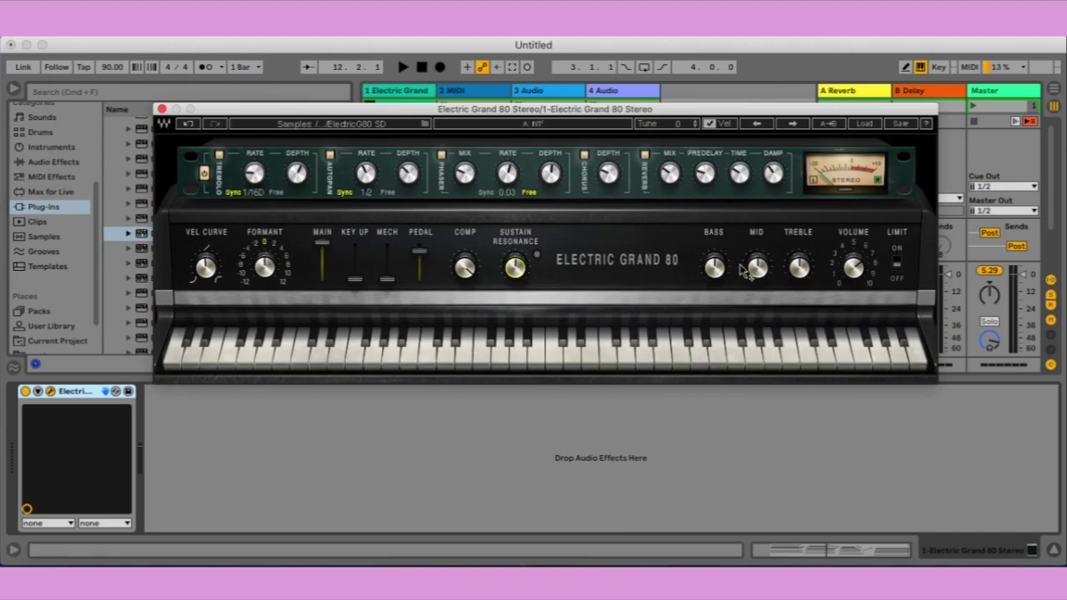
Try boosting the Bass to 31.6 and adjusting the Mid and Treble tone controls, returning them to centre
{"action": "left_click_drag", "start_coordinate": [714, 268], "coordinate": [714, 230]}
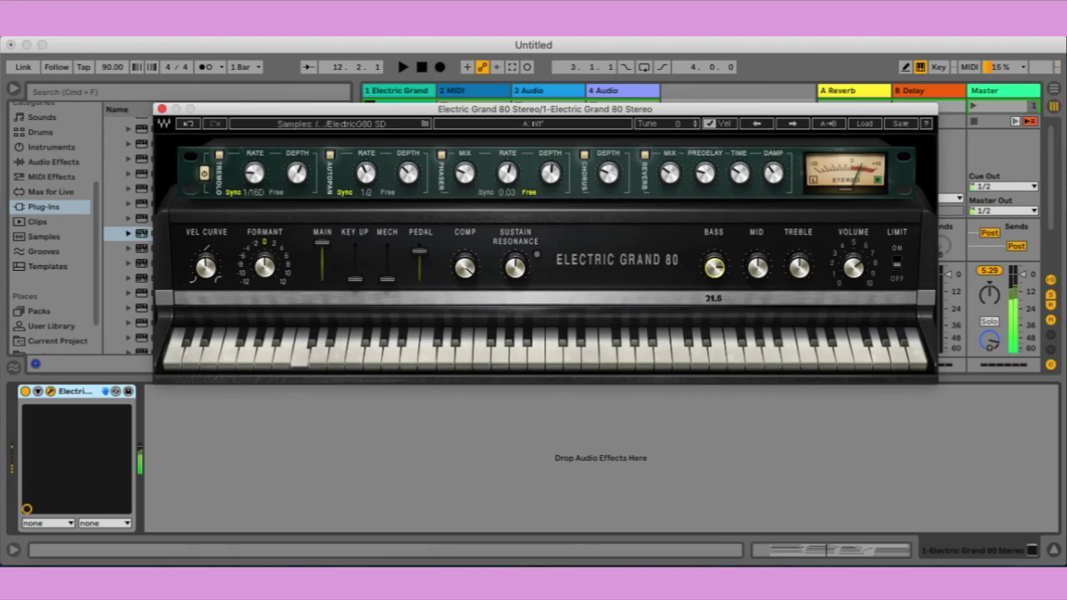
{"action": "left_click", "coordinate": [757, 267]}
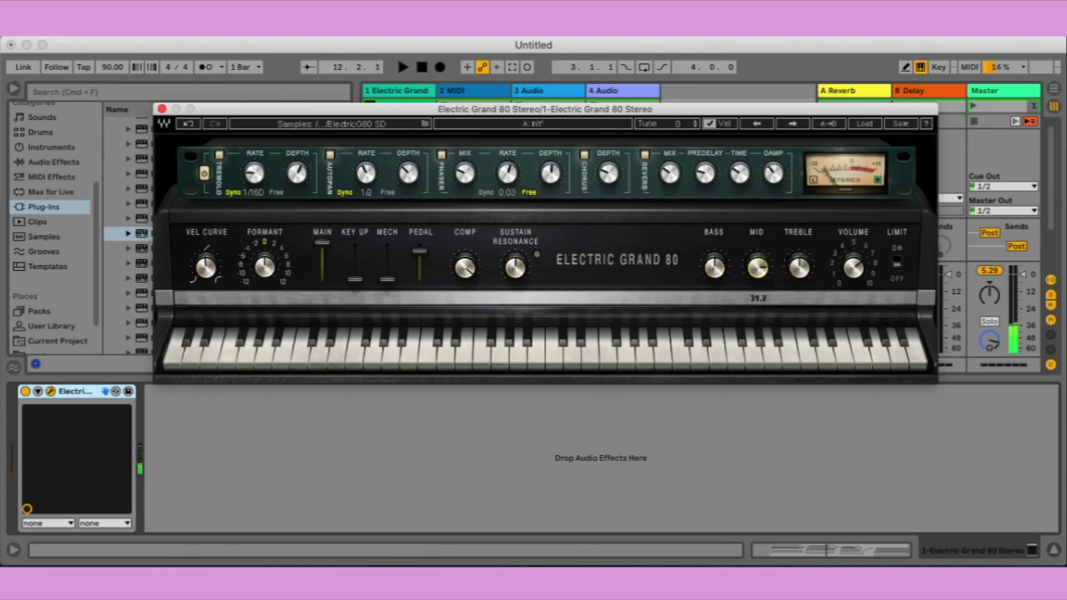
{"action": "left_click_drag", "start_coordinate": [757, 266], "coordinate": [798, 267]}
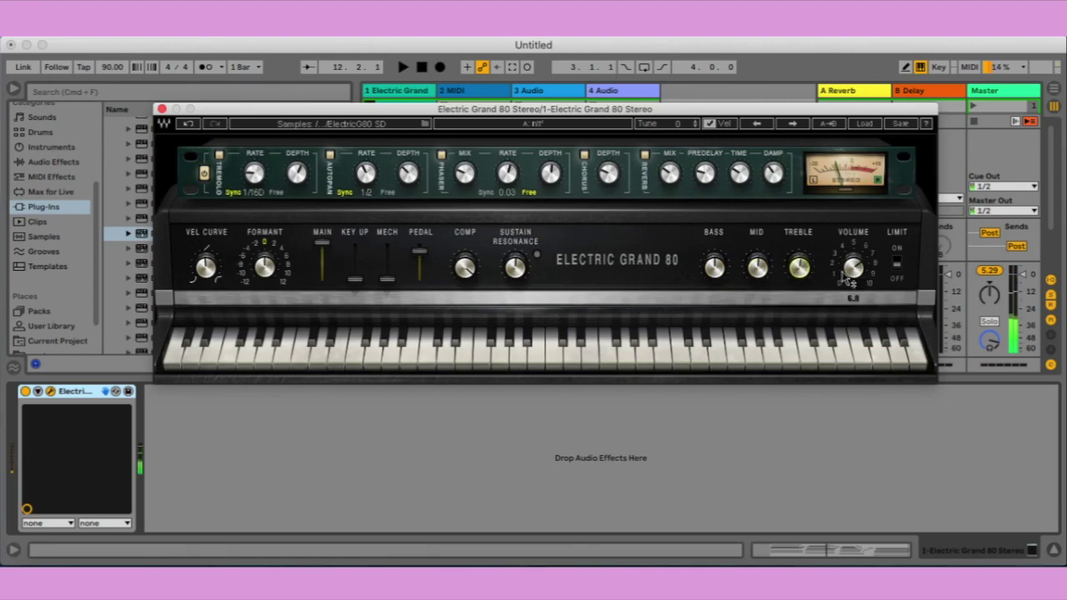
Switch on the piano's output limiter
{"action": "left_click", "coordinate": [897, 264]}
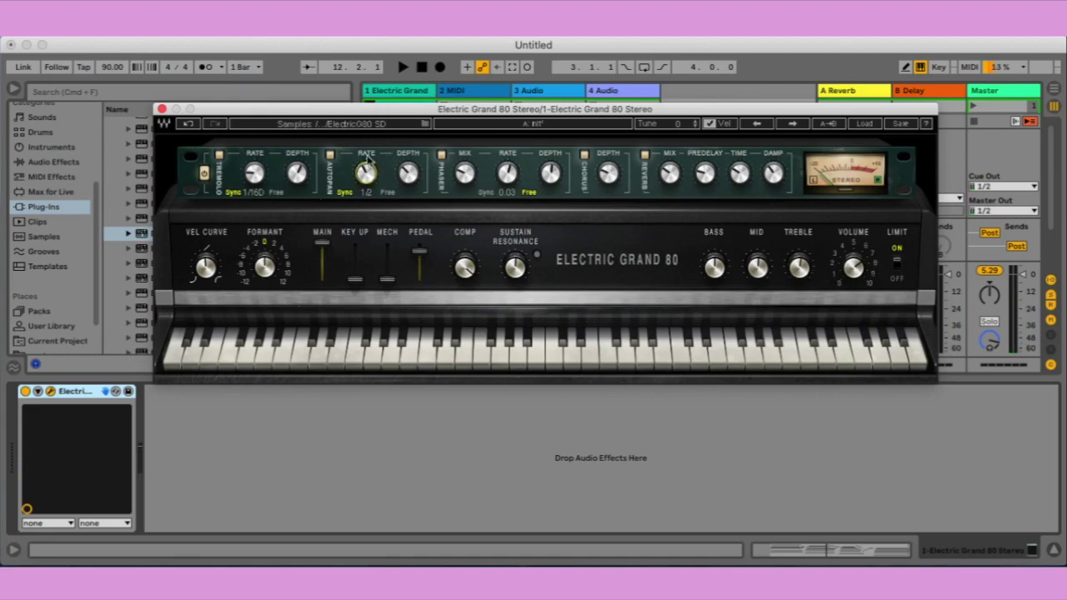
{"action": "mouse_move", "coordinate": [245, 117]}
{"action": "left_mouse_down"}
{"action": "mouse_move", "coordinate": [254, 186]}
{"action": "mouse_move", "coordinate": [251, 119]}
{"action": "left_mouse_up"}
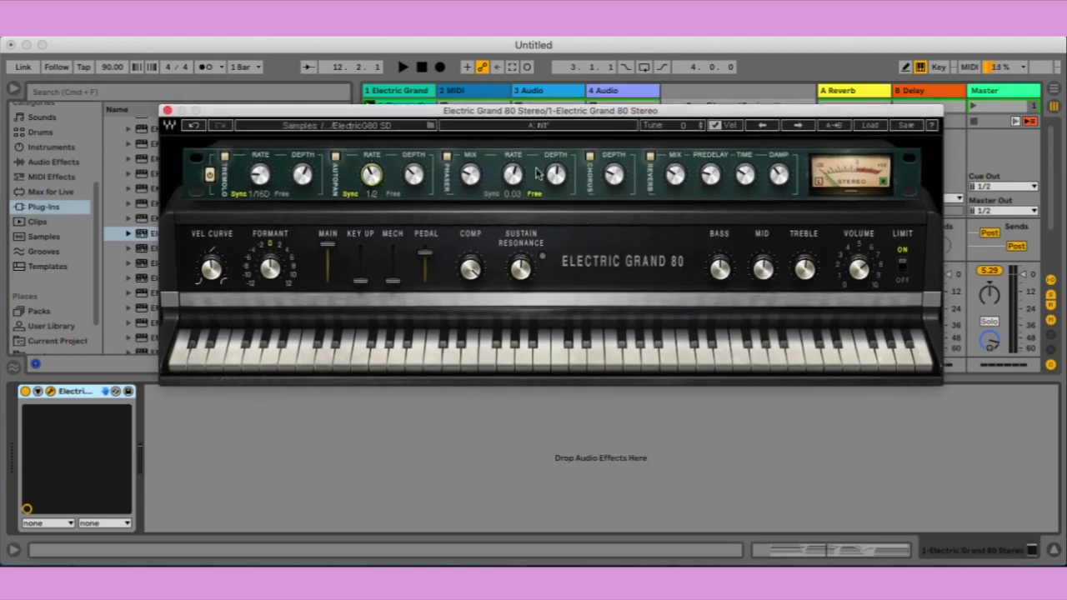
Toggle the whole effects rack off and on, and leave the rack powered with only Tremolo active
{"action": "left_click", "coordinate": [212, 177]}
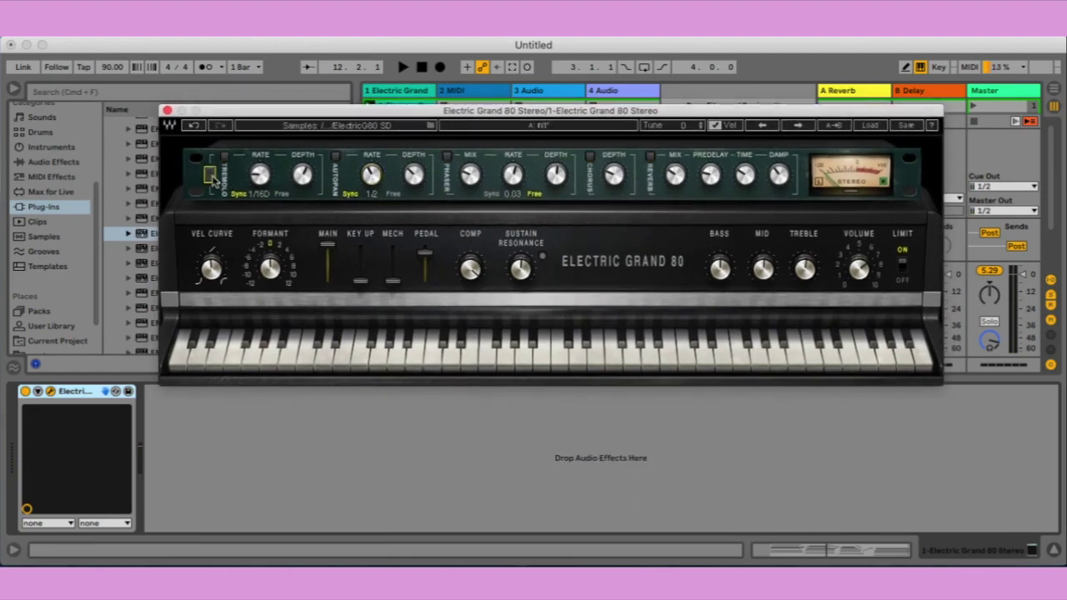
{"action": "left_click", "coordinate": [212, 177]}
{"action": "left_click", "coordinate": [212, 178]}
{"action": "left_click", "coordinate": [212, 177]}
{"action": "left_click", "coordinate": [213, 177]}
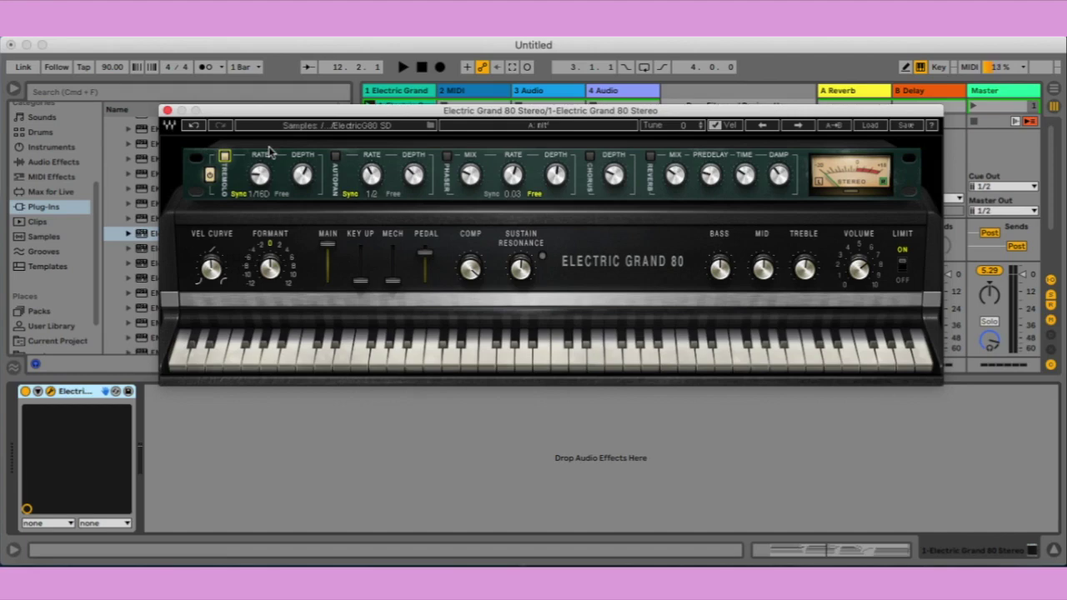
During playback, push the Tremolo Depth to its maximum and settle it at about 80
{"action": "key", "text": "space"}
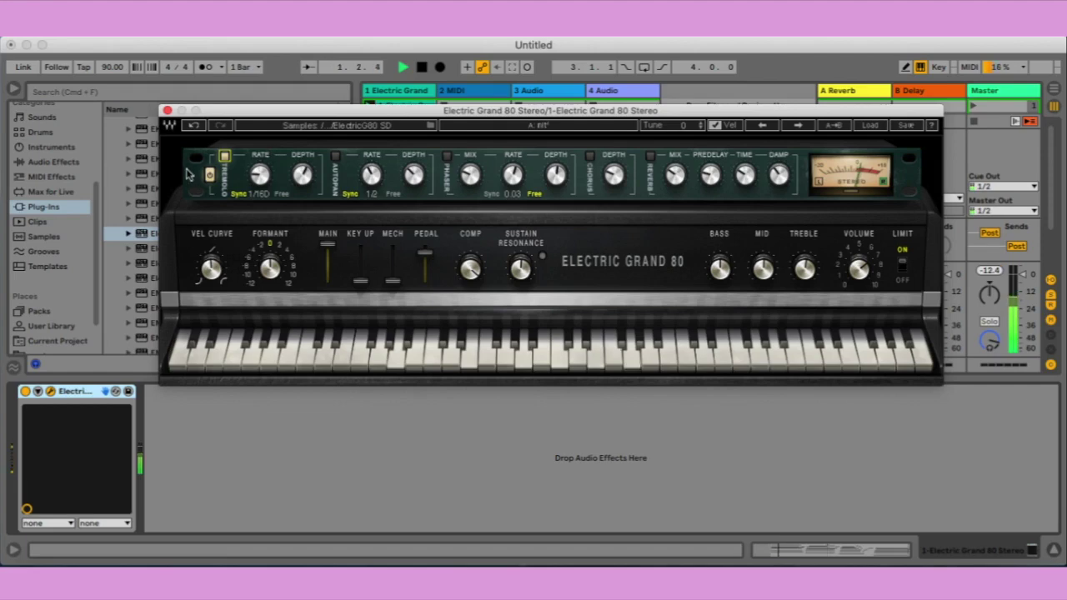
{"action": "left_click_drag", "start_coordinate": [304, 181], "coordinate": [303, 125]}
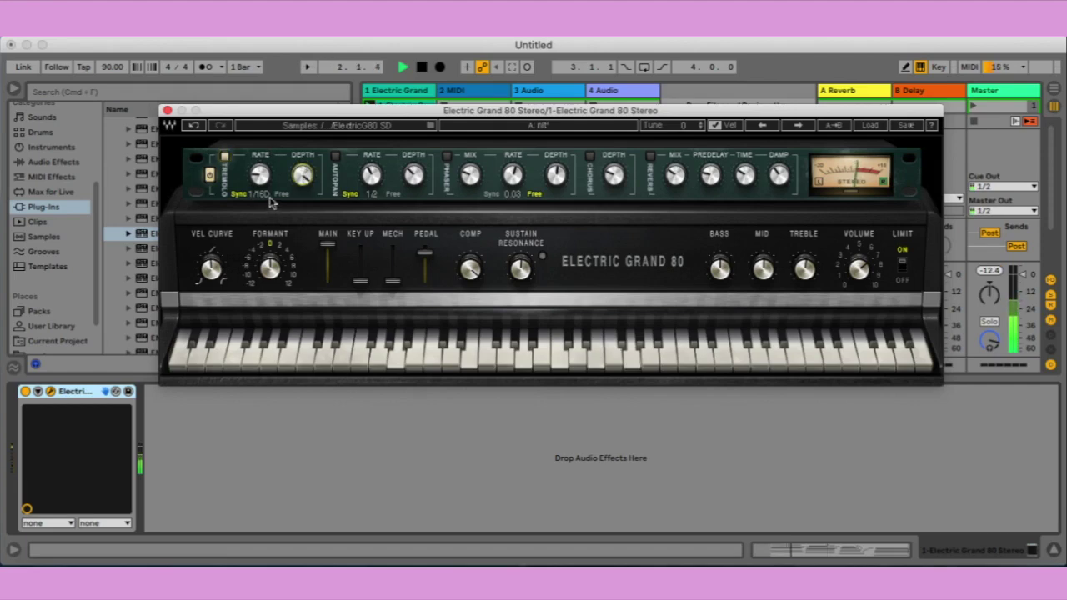
{"action": "mouse_move", "coordinate": [306, 179]}
{"action": "left_mouse_down"}
{"action": "mouse_move", "coordinate": [304, 238]}
{"action": "mouse_move", "coordinate": [304, 174]}
{"action": "left_mouse_up"}
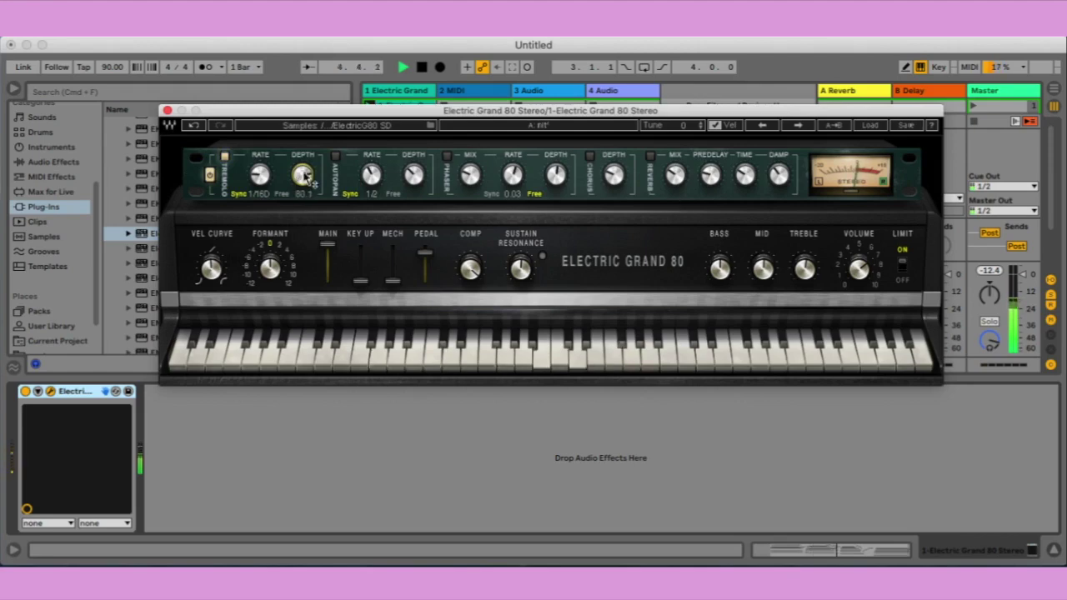
Compare the playing piano with and without Tremolo, leave Tremolo off and stop playback
{"action": "left_click", "coordinate": [225, 158]}
{"action": "left_click", "coordinate": [225, 158]}
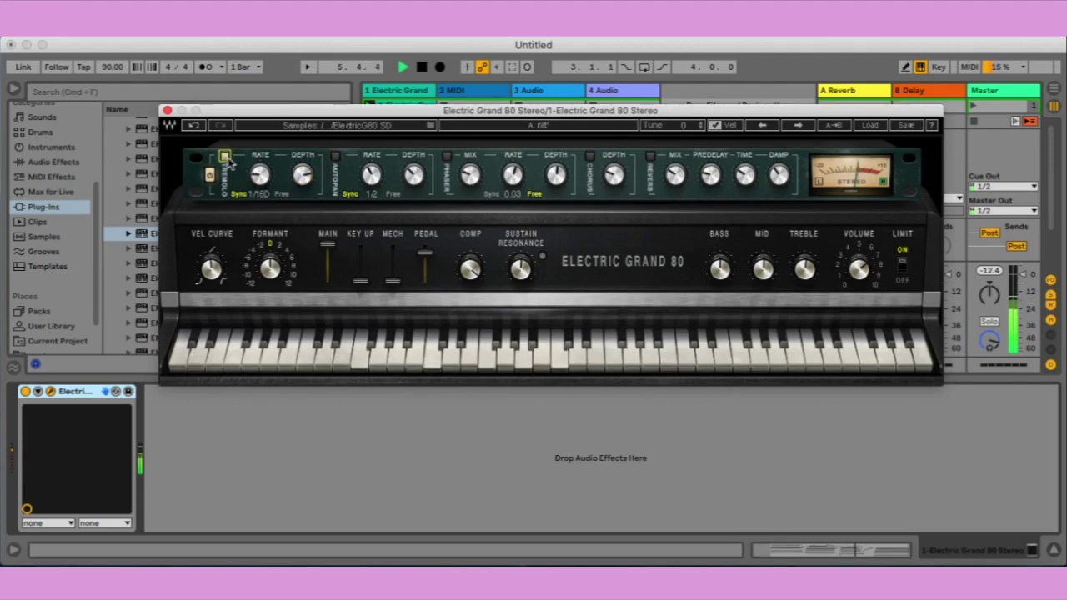
{"action": "left_click", "coordinate": [225, 158]}
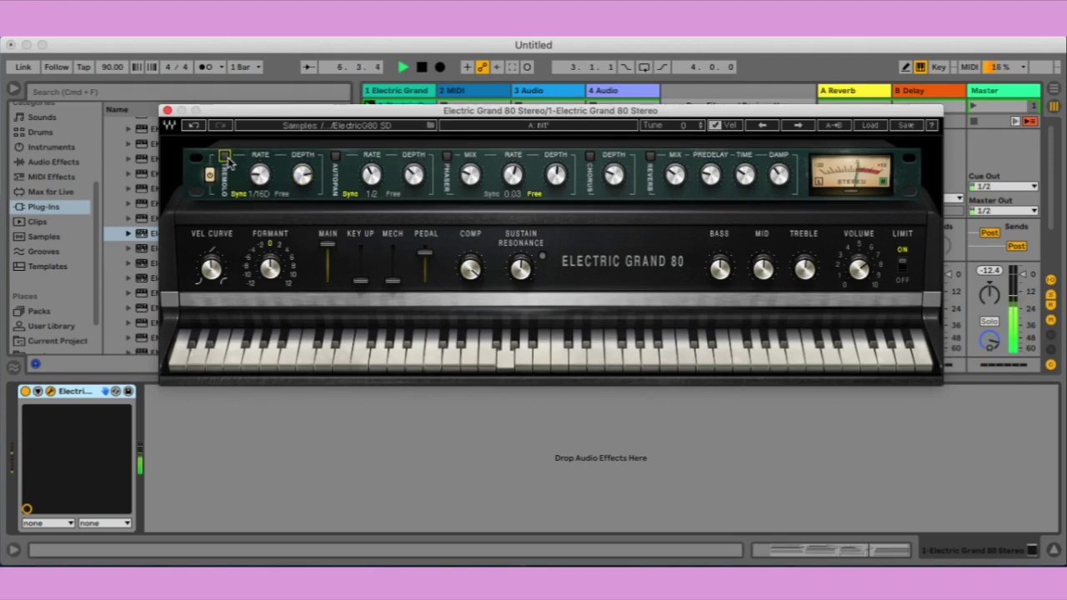
{"action": "left_click", "coordinate": [225, 157]}
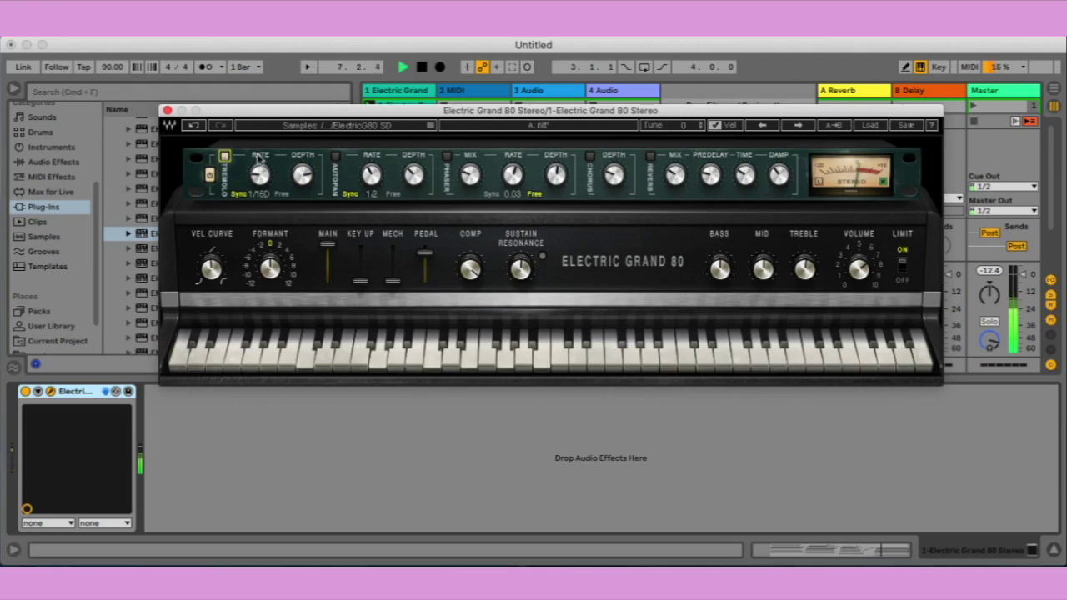
{"action": "left_click", "coordinate": [225, 157]}
{"action": "key", "text": "space"}
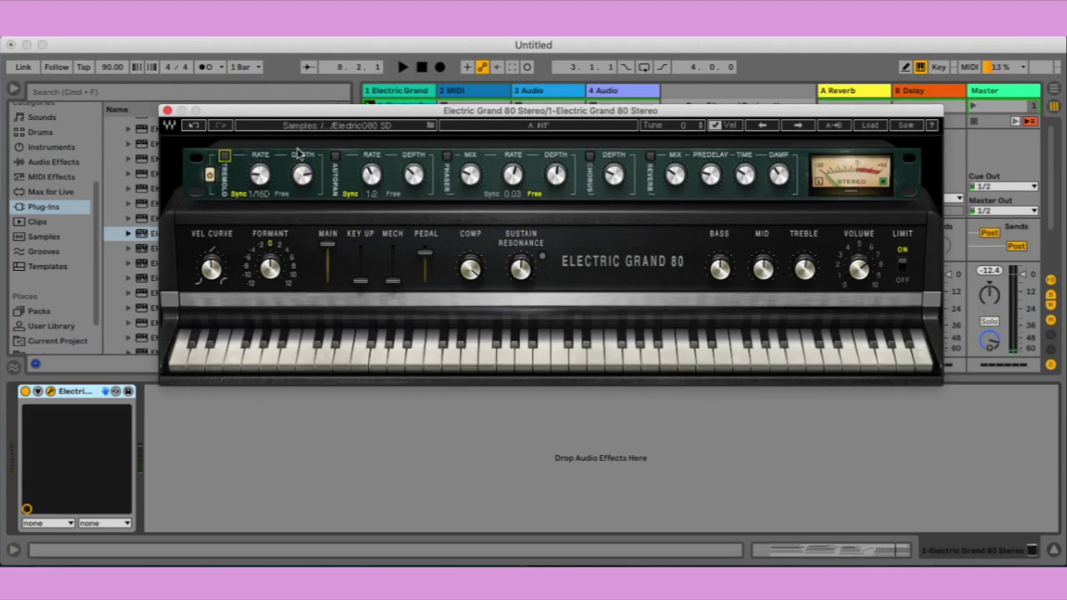
Switch on Autopan and audition it with Depth at 100 and the synced Rate changed to 1
{"action": "left_click", "coordinate": [335, 157]}
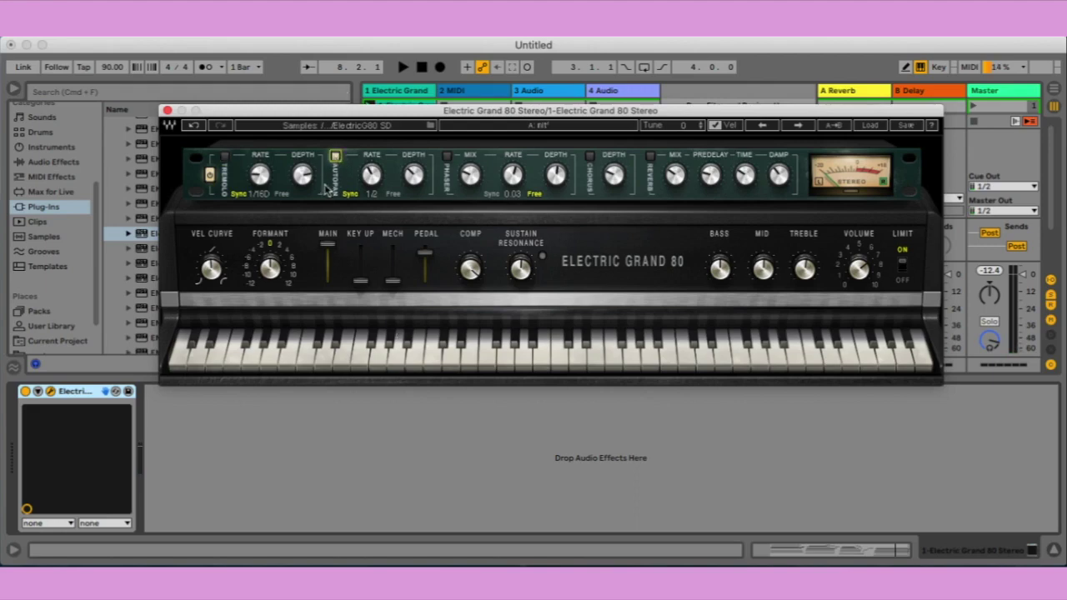
{"action": "left_click", "coordinate": [428, 185]}
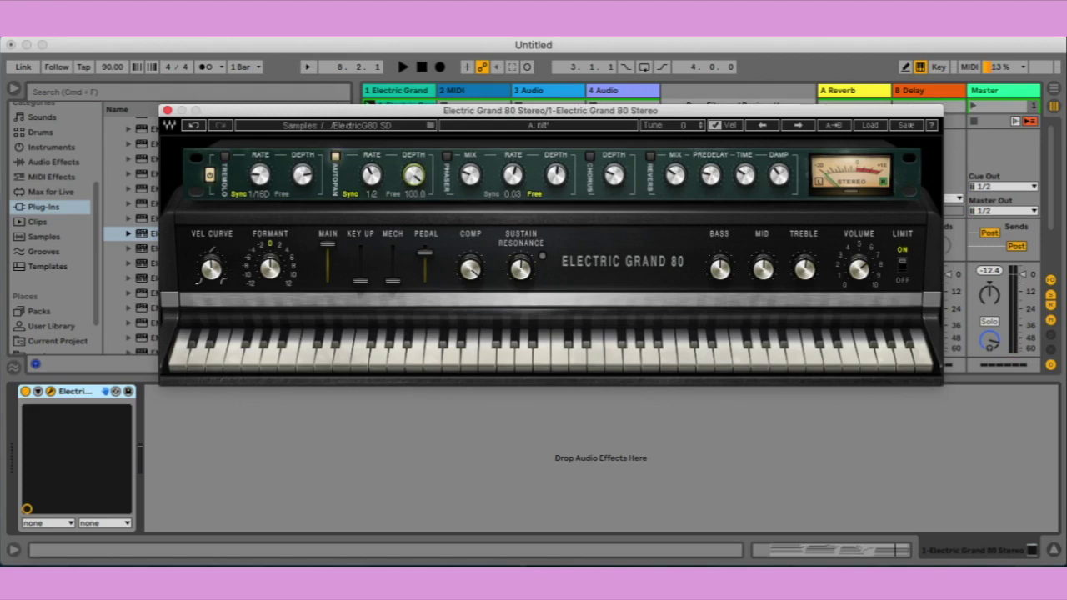
{"action": "key", "text": "space"}
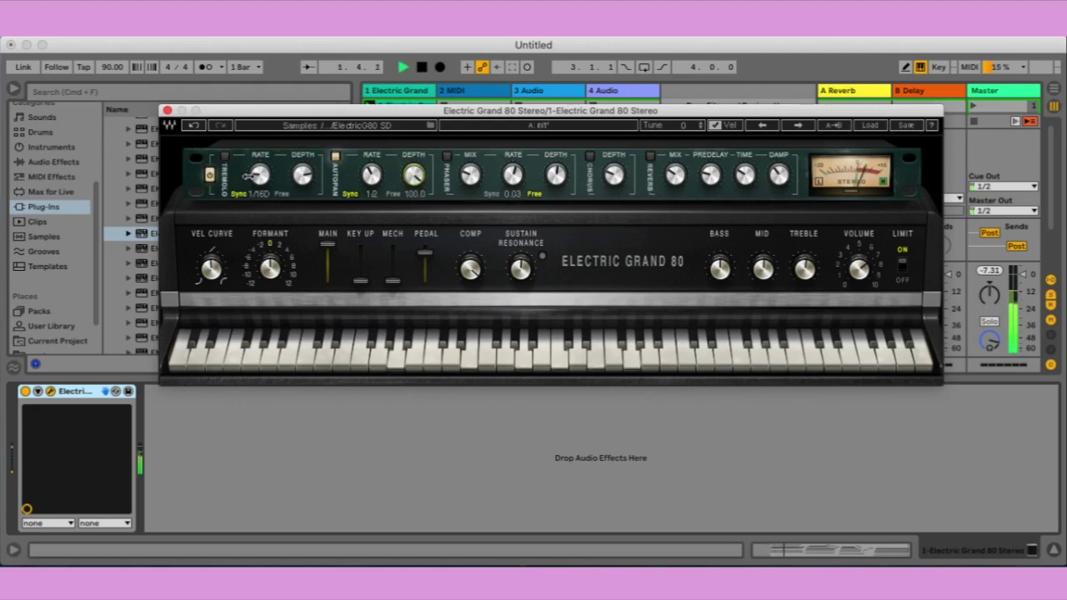
{"action": "left_click_drag", "start_coordinate": [371, 174], "coordinate": [400, 66]}
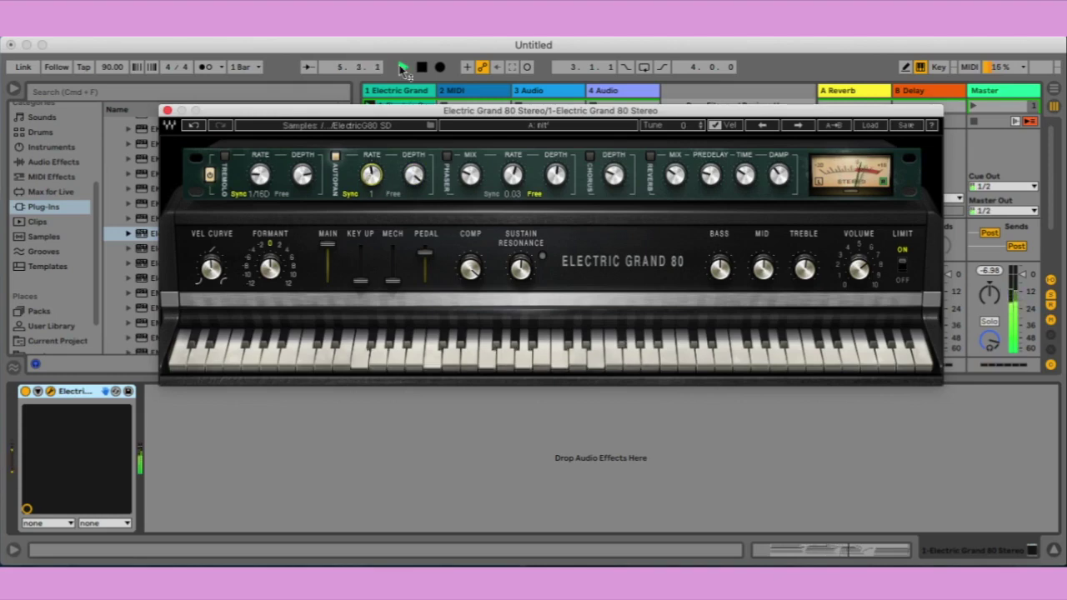
{"action": "key", "text": "space"}
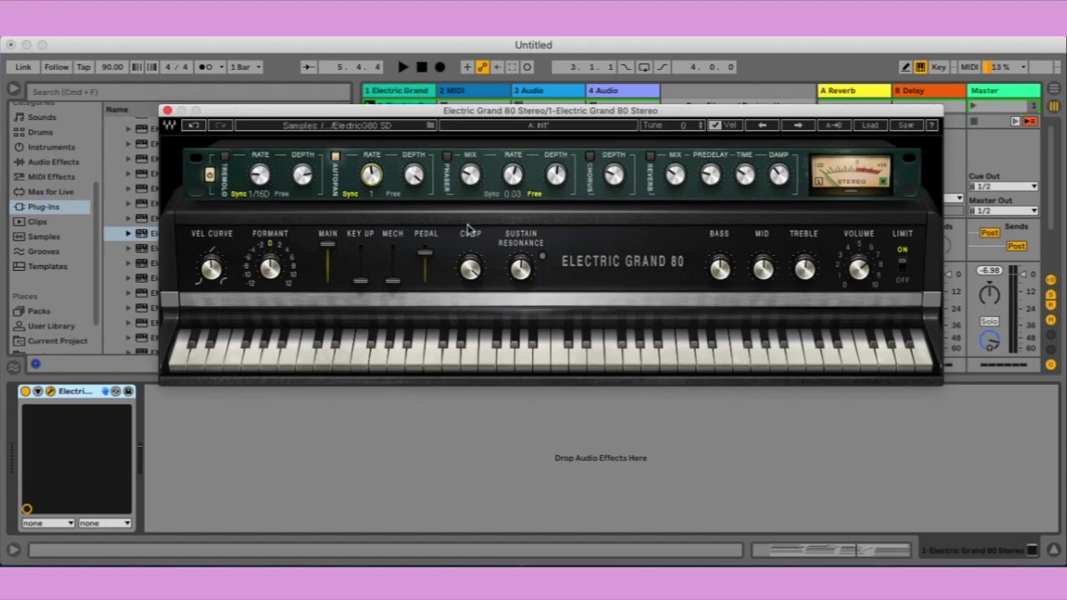
Lower the Autopan Depth to 73.8 and set its synced Rate to 1/2D during playback, and switch Autopan off
{"action": "left_click_drag", "start_coordinate": [414, 176], "coordinate": [414, 172]}
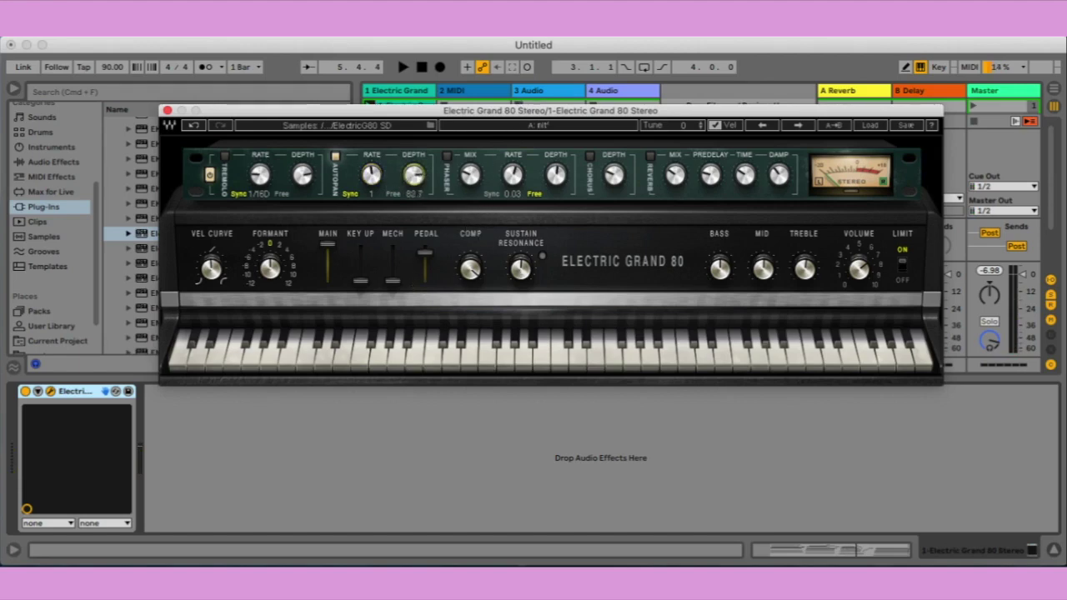
{"action": "key", "text": "space"}
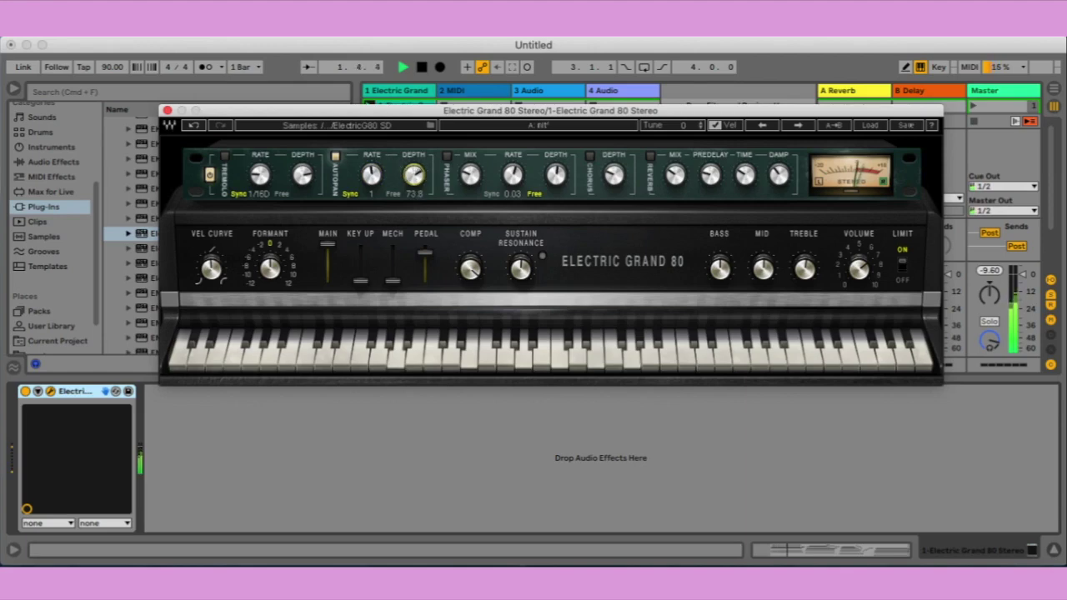
{"action": "left_click_drag", "start_coordinate": [372, 175], "coordinate": [376, 182]}
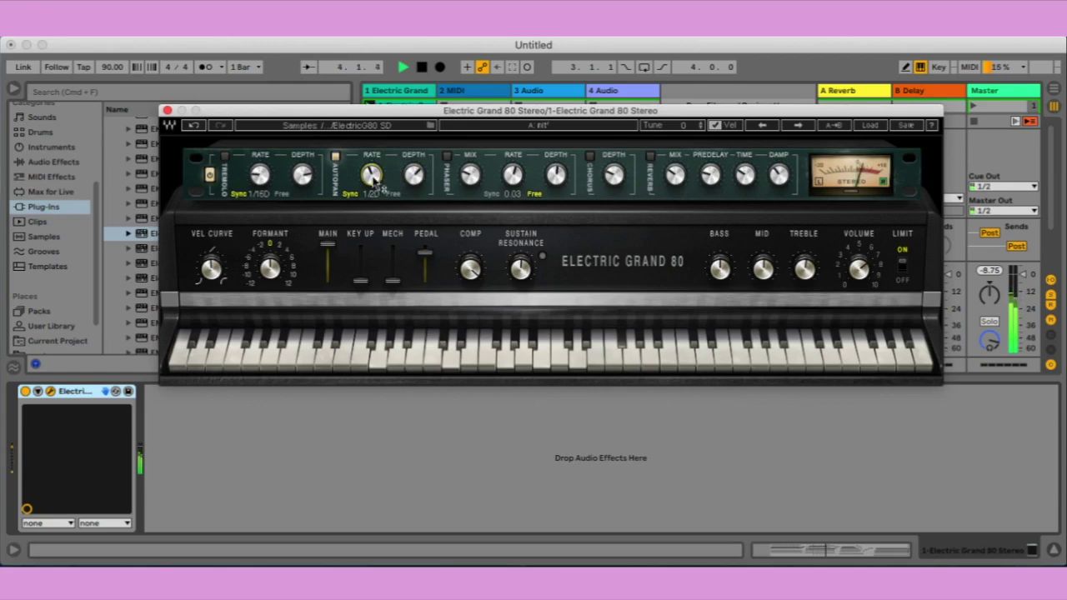
{"action": "key", "text": "space"}
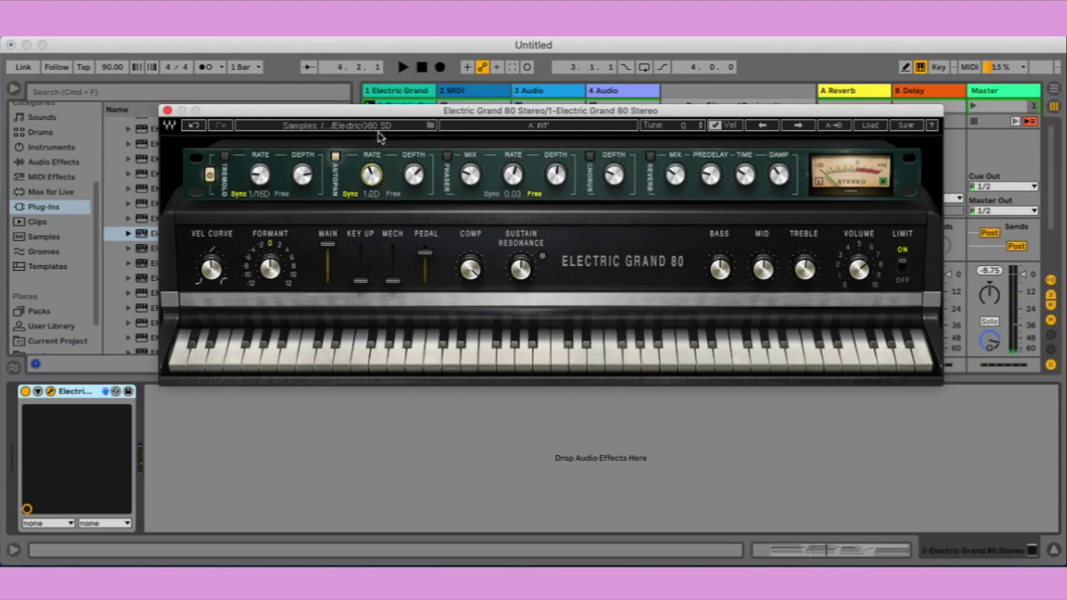
{"action": "left_click", "coordinate": [335, 158]}
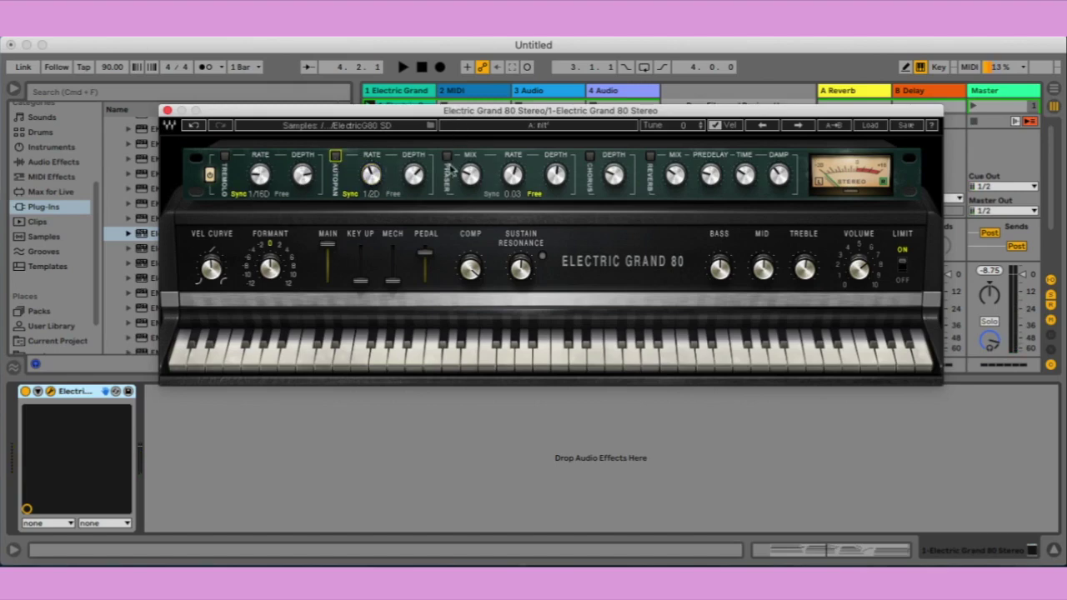
Switch on Phaser and audition it with the free Rate at 22.00, Mix at 66.2% and Depth at 100
{"action": "left_click", "coordinate": [446, 156]}
{"action": "key", "text": "space"}
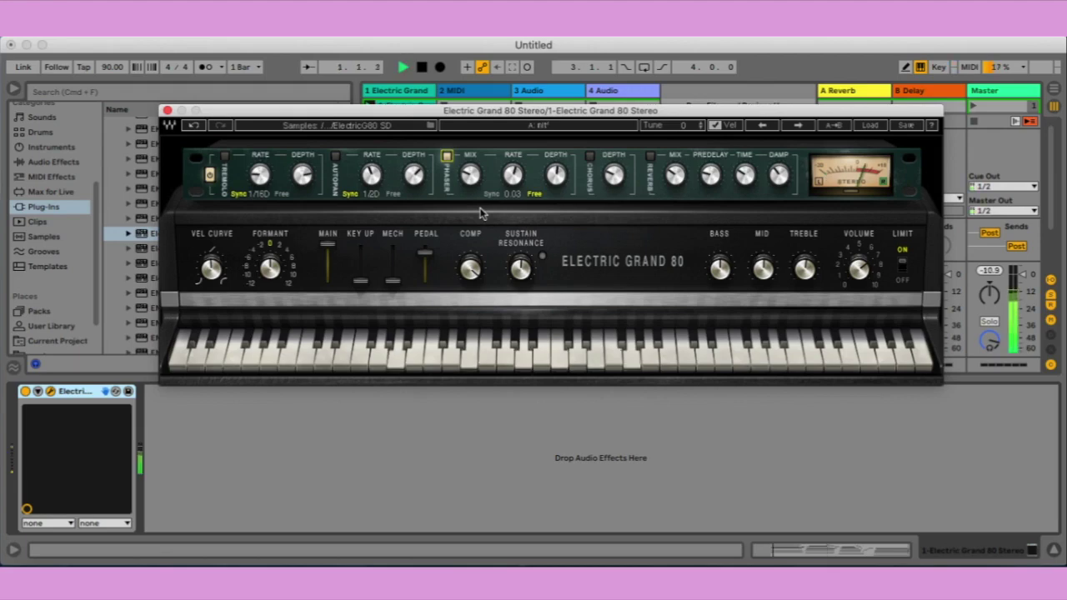
{"action": "left_click_drag", "start_coordinate": [516, 179], "coordinate": [535, 152]}
{"action": "left_click", "coordinate": [471, 174]}
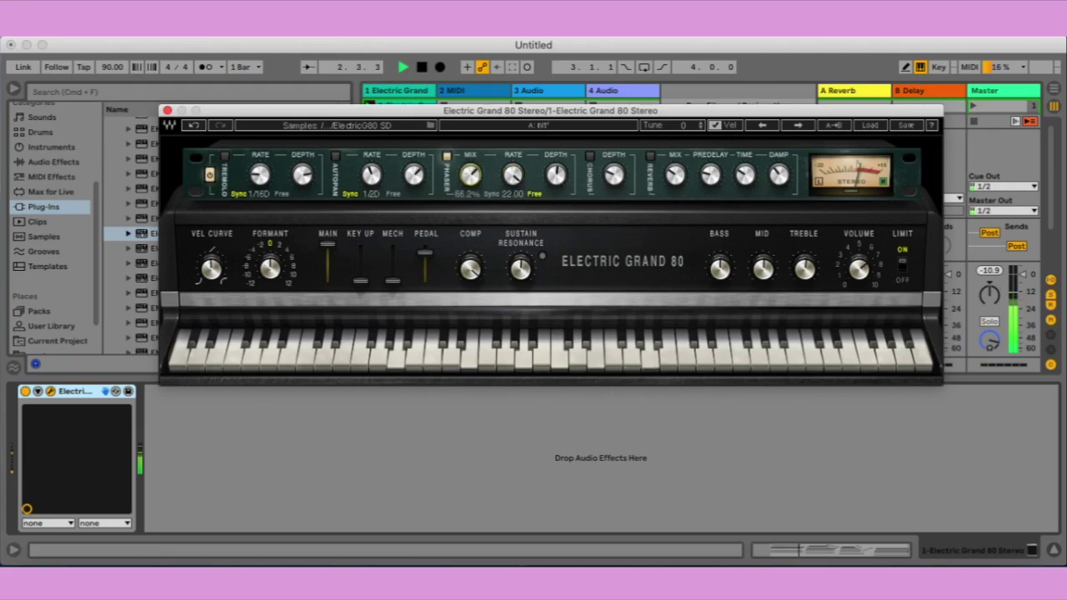
{"action": "left_click", "coordinate": [556, 175]}
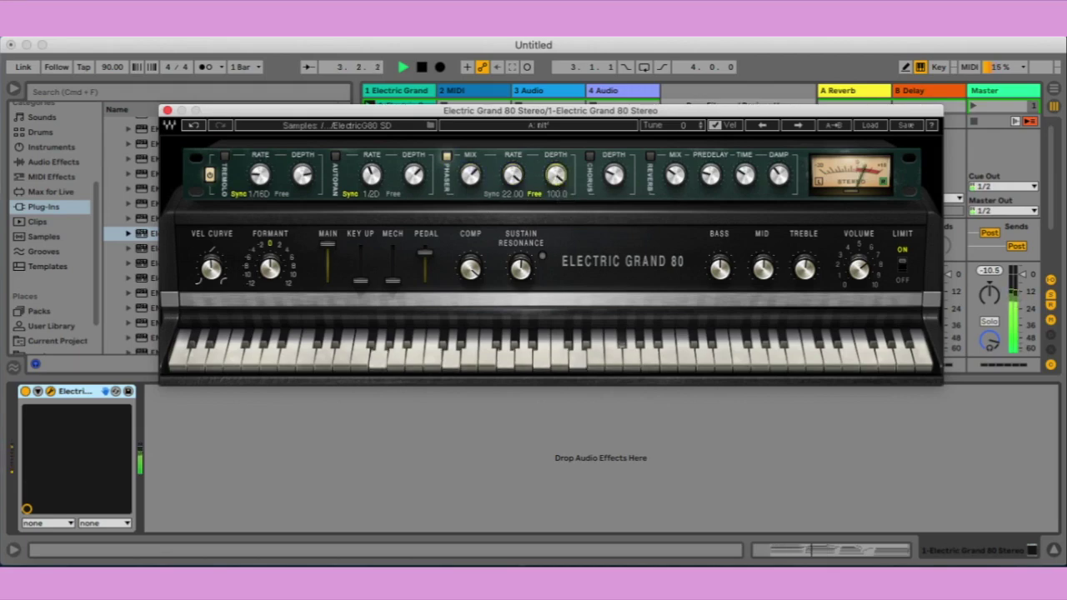
Set the Phaser to a synced 1/8D Rate with reduced Depth and Mix at 63.8%, and switch it off
{"action": "left_click_drag", "start_coordinate": [509, 167], "coordinate": [510, 200]}
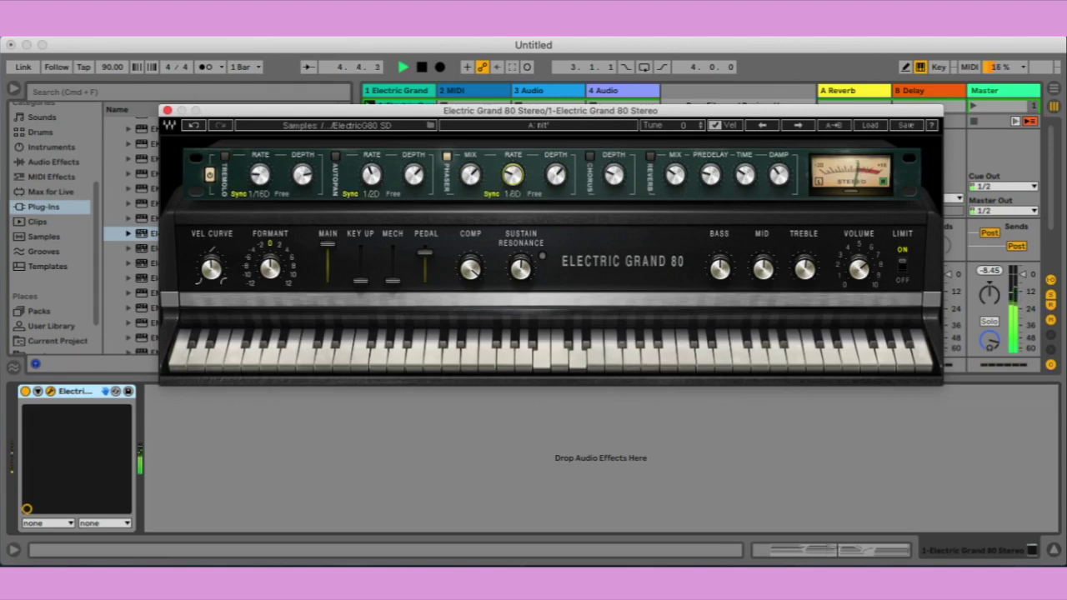
{"action": "left_click", "coordinate": [471, 175]}
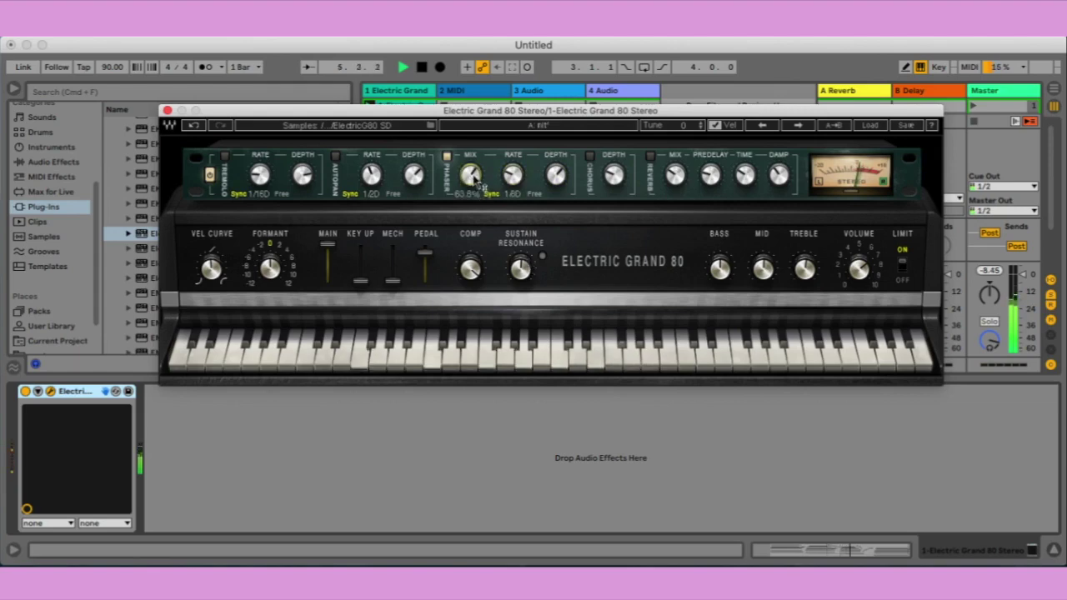
{"action": "left_click", "coordinate": [557, 176]}
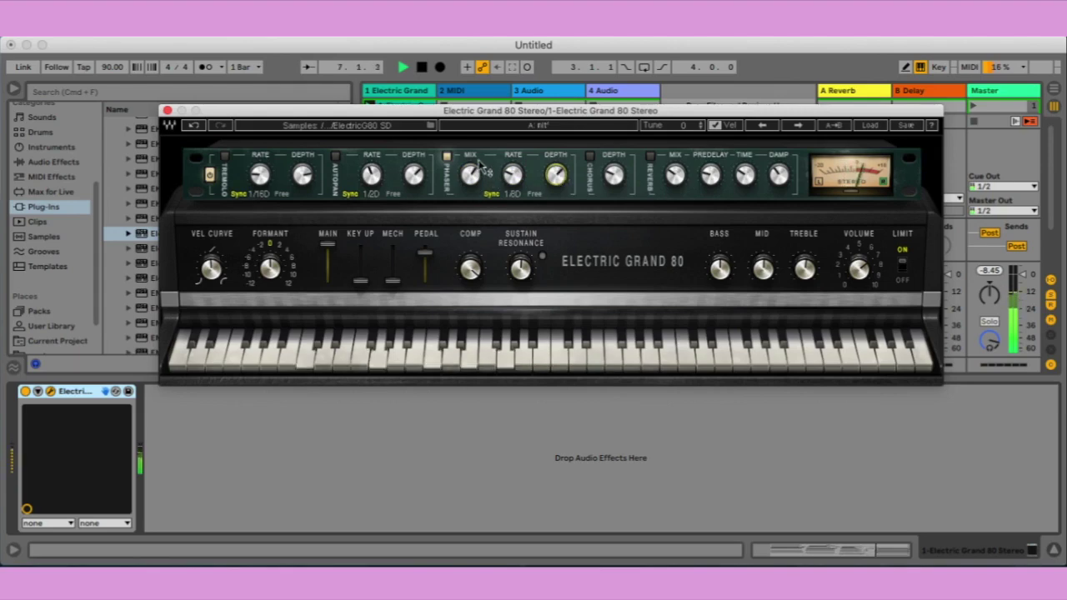
{"action": "mouse_move", "coordinate": [480, 166]}
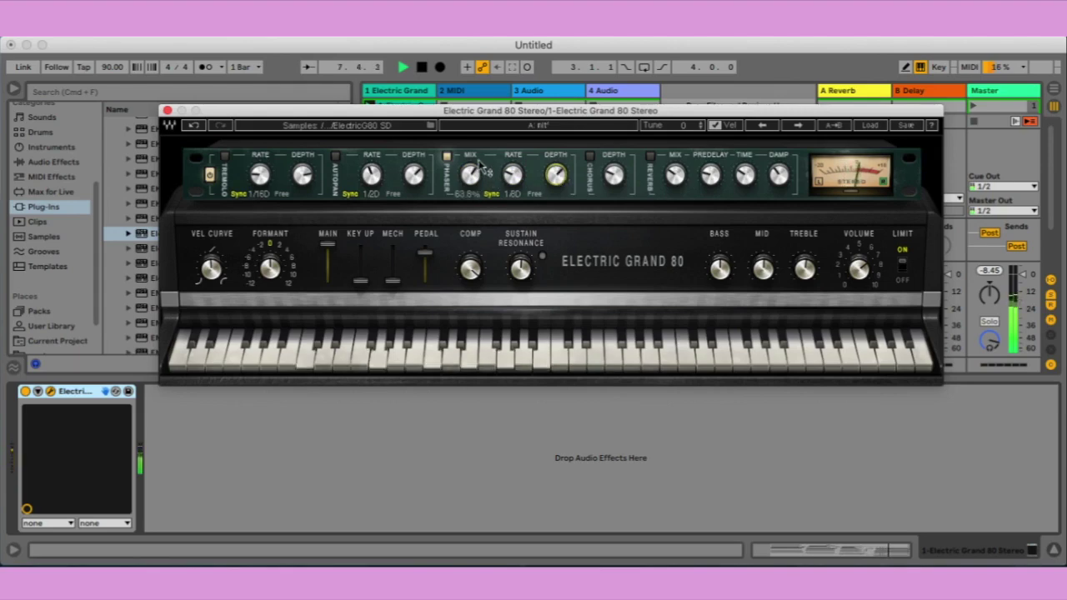
{"action": "left_click", "coordinate": [447, 157]}
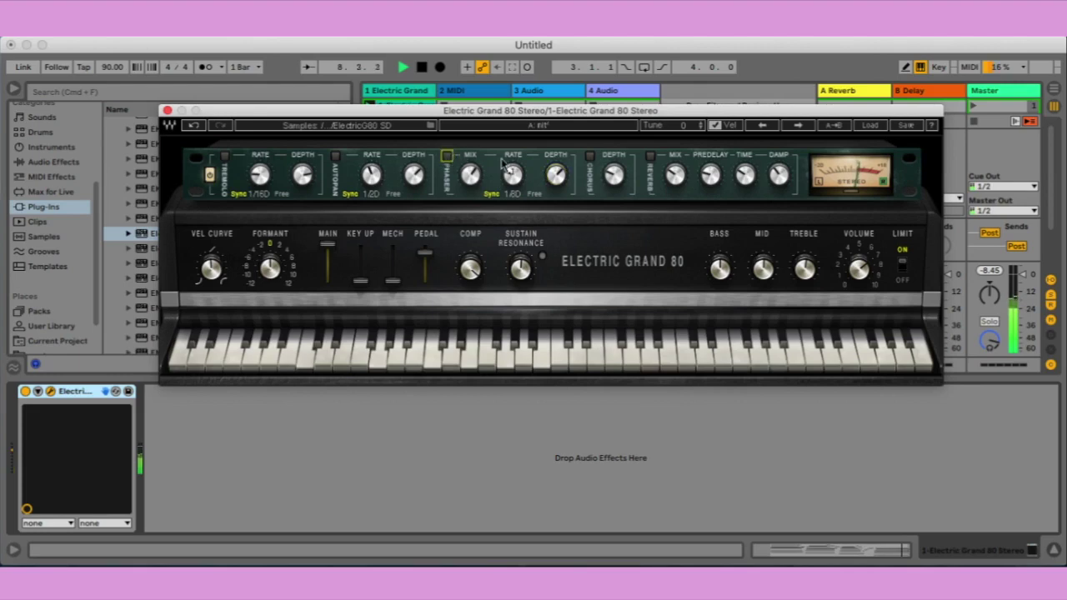
Switch on Chorus and raise its Depth while the piano part plays
{"action": "left_click", "coordinate": [590, 156]}
{"action": "mouse_move", "coordinate": [614, 174]}
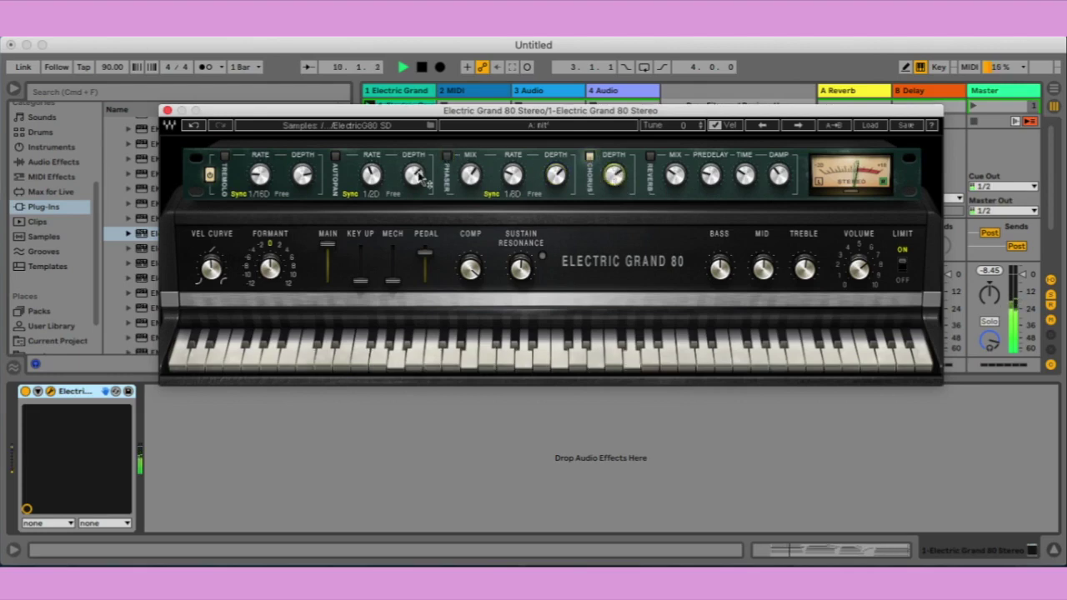
Toggle Phaser on and off alongside Chorus to compare the sound, and leave both effects off
{"action": "left_click", "coordinate": [448, 158]}
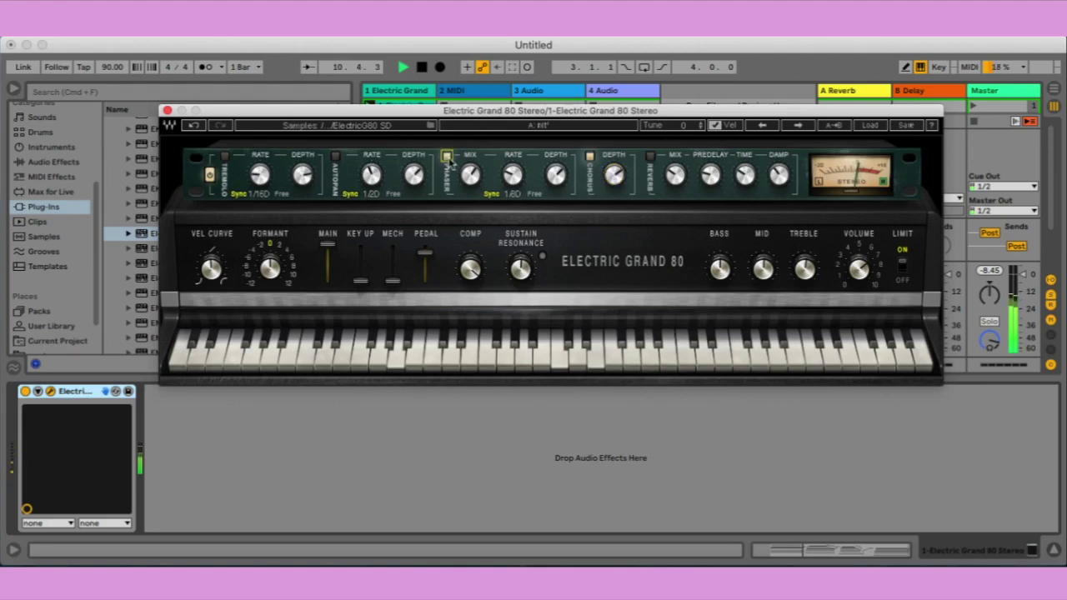
{"action": "left_click", "coordinate": [448, 157]}
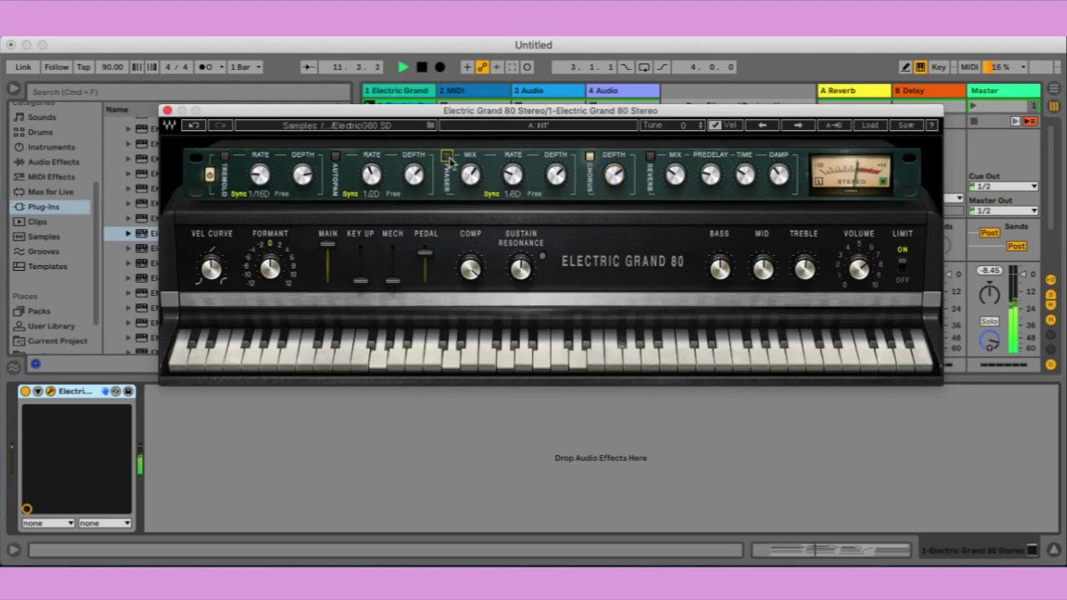
{"action": "left_click", "coordinate": [448, 159]}
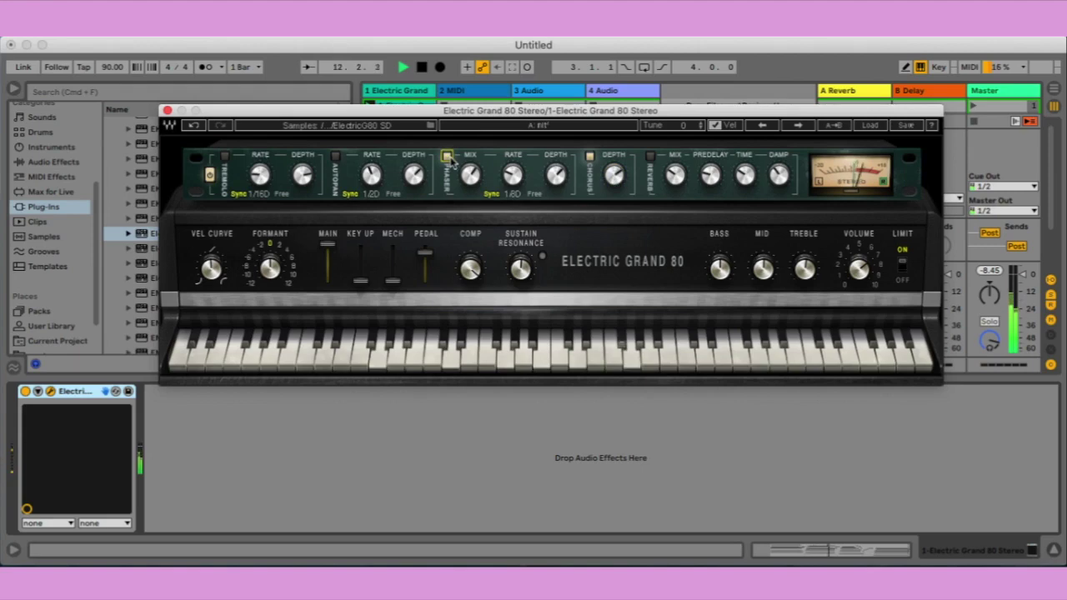
{"action": "left_click", "coordinate": [449, 158]}
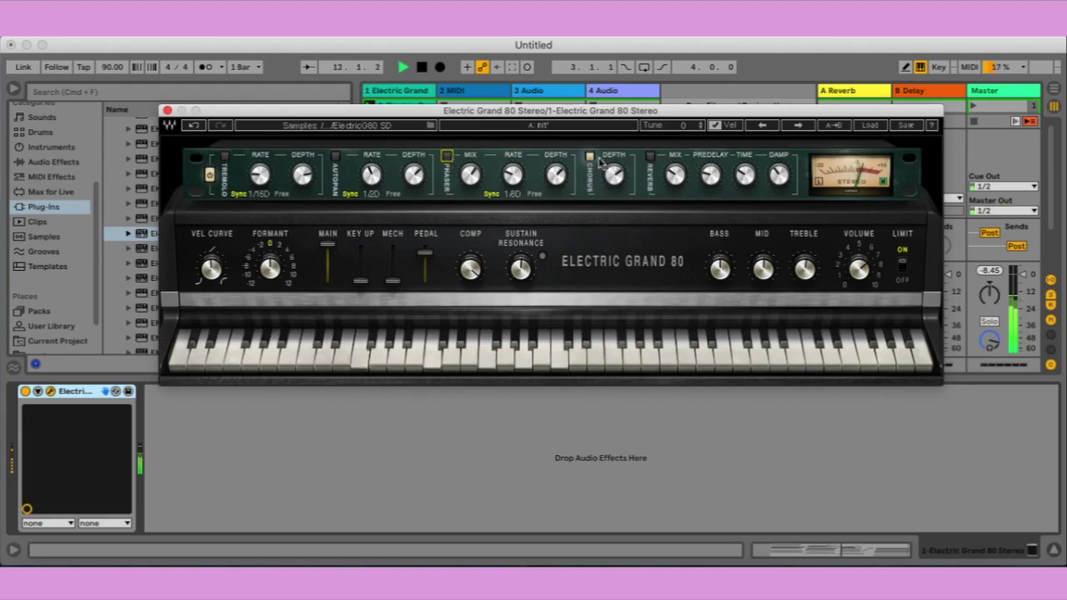
{"action": "left_click", "coordinate": [590, 157]}
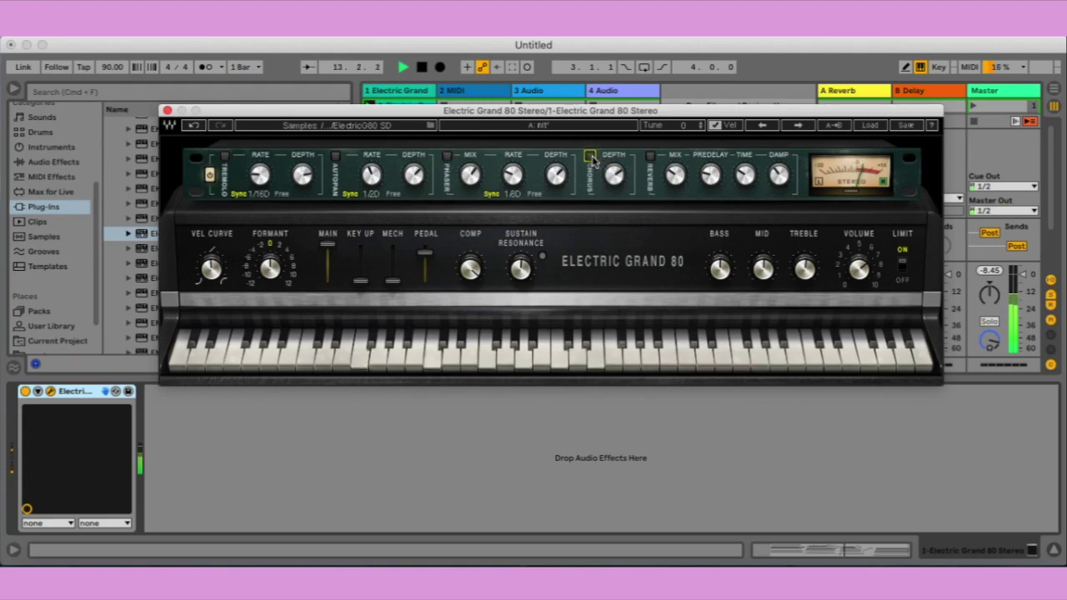
Switch on Reverb, raise its Time, set Predelay to 70 ms and increase the Mix while the piano part plays
{"action": "left_click", "coordinate": [650, 158]}
{"action": "left_click_drag", "start_coordinate": [781, 178], "coordinate": [792, 45]}
{"action": "left_click_drag", "start_coordinate": [747, 181], "coordinate": [750, 67]}
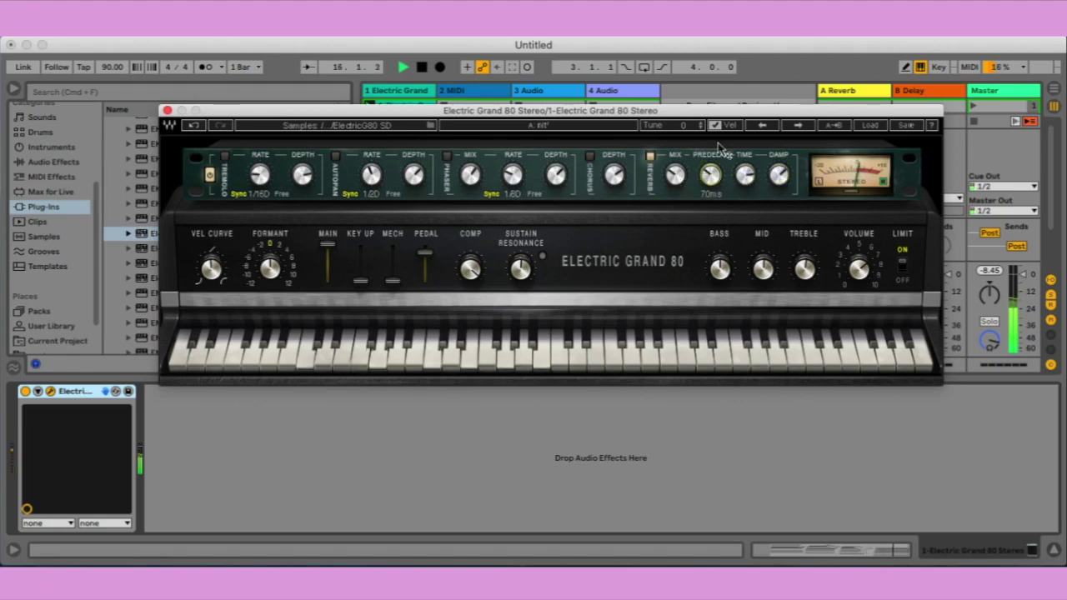
{"action": "left_click_drag", "start_coordinate": [676, 177], "coordinate": [678, 125]}
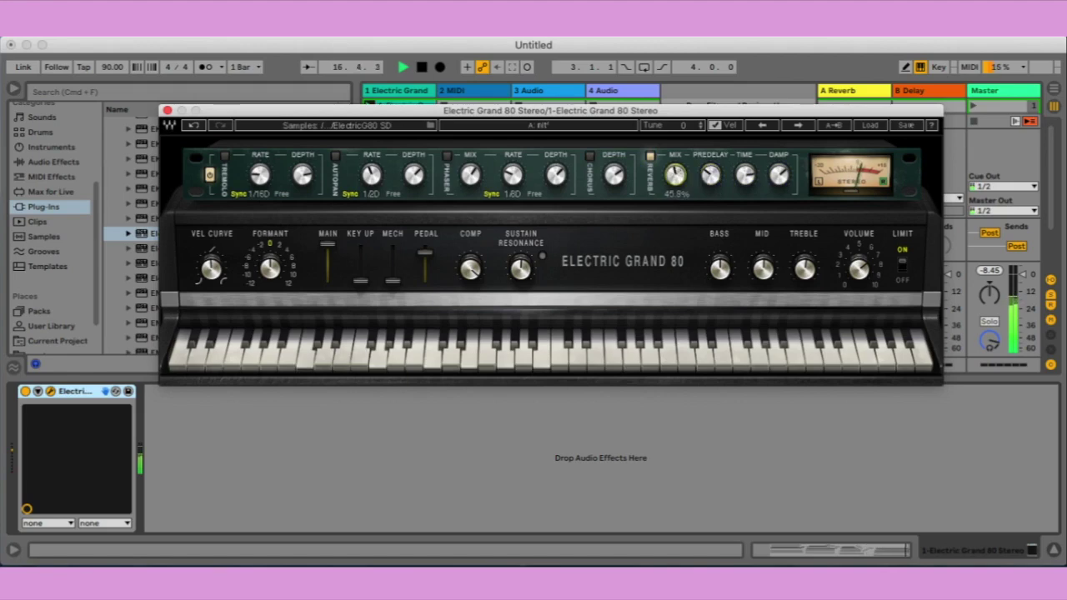
{"action": "left_click_drag", "start_coordinate": [676, 175], "coordinate": [675, 172]}
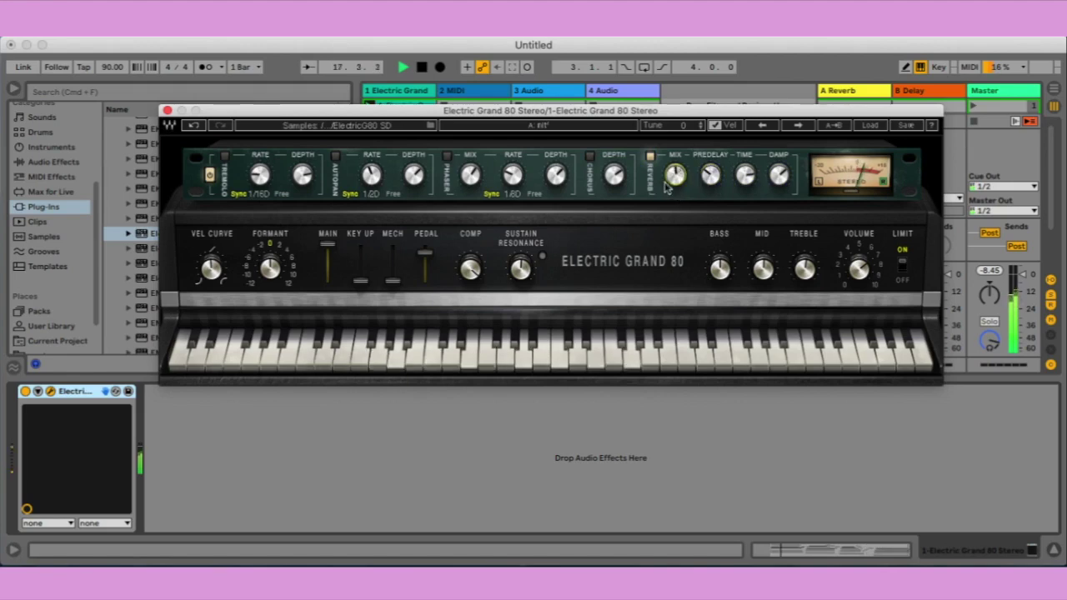
Switch Chorus and Phaser back on alongside Reverb, and lower the Reverb Mix
{"action": "left_click", "coordinate": [590, 156]}
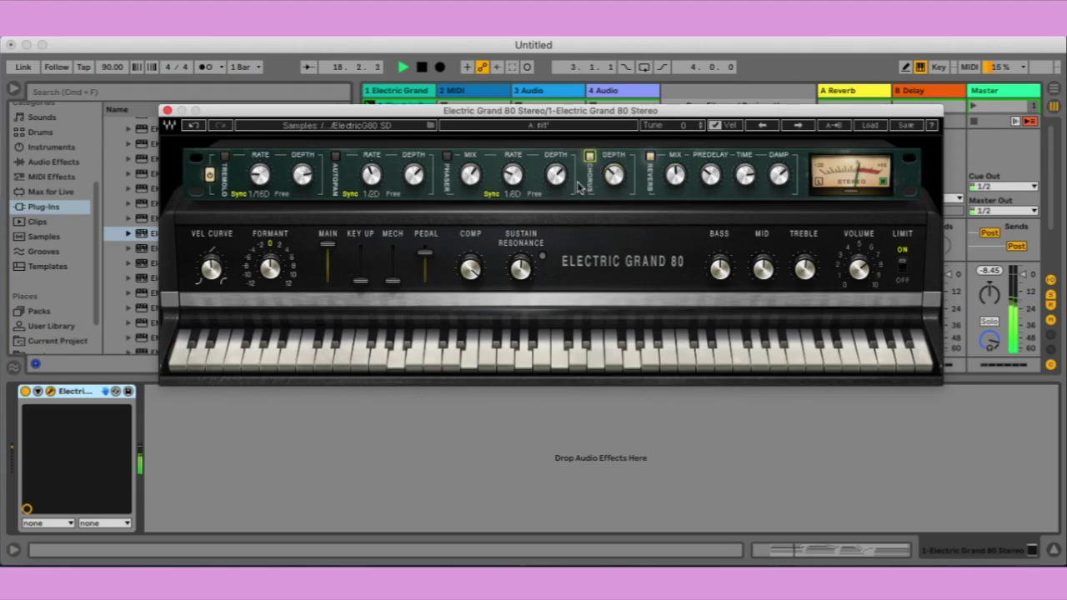
{"action": "mouse_move", "coordinate": [614, 175]}
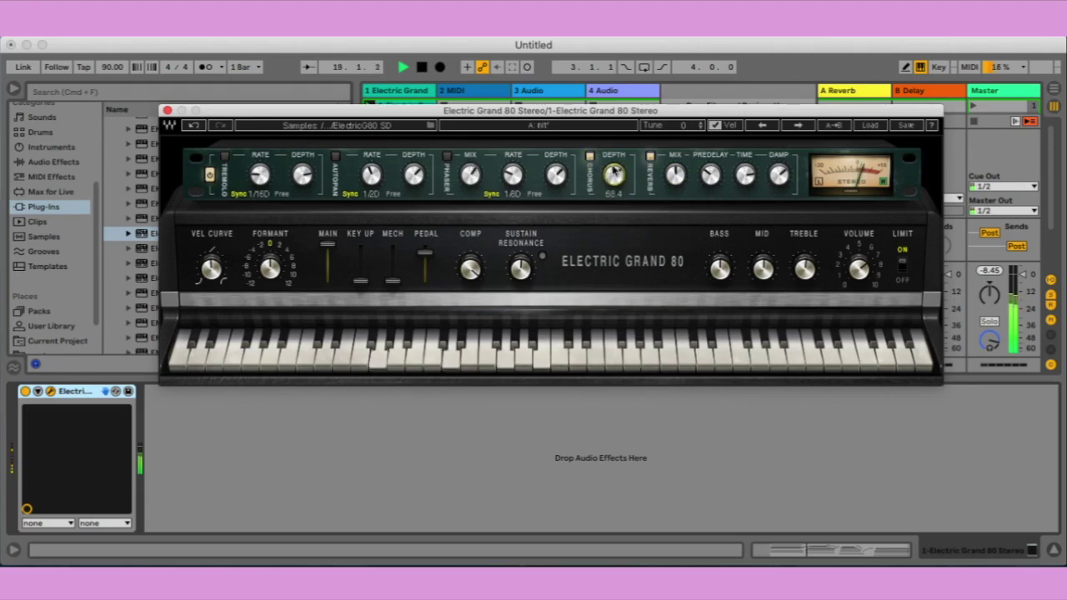
{"action": "left_click", "coordinate": [447, 156]}
{"action": "left_click_drag", "start_coordinate": [675, 174], "coordinate": [689, 173]}
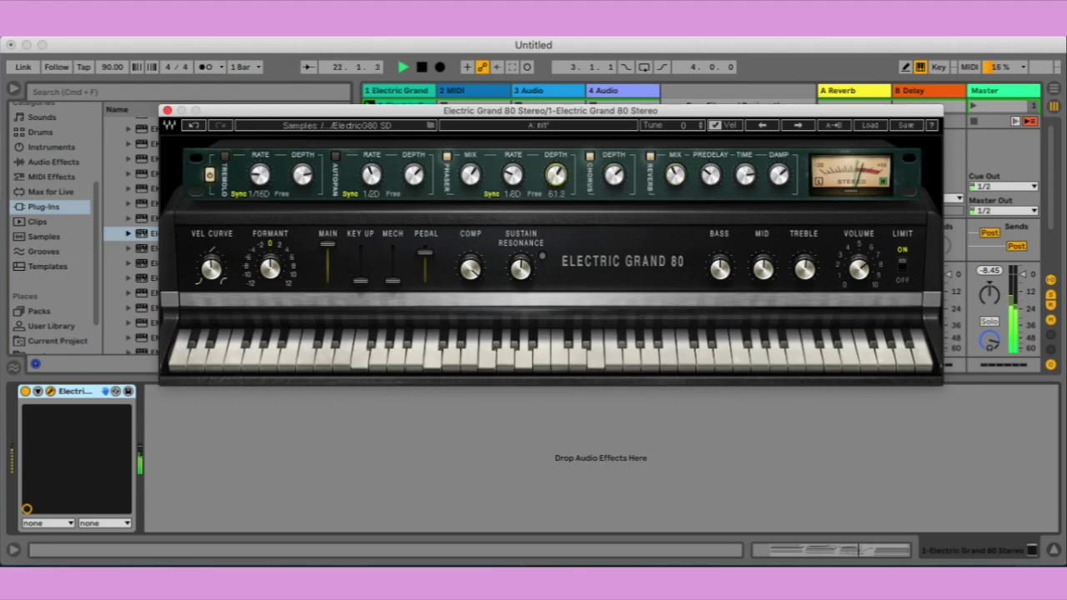
Add Autopan and Tremolo to the active effects, adjust the Tremolo Depth, and set the Phaser to a free Rate of 1.47 with less Depth
{"action": "left_click", "coordinate": [334, 156]}
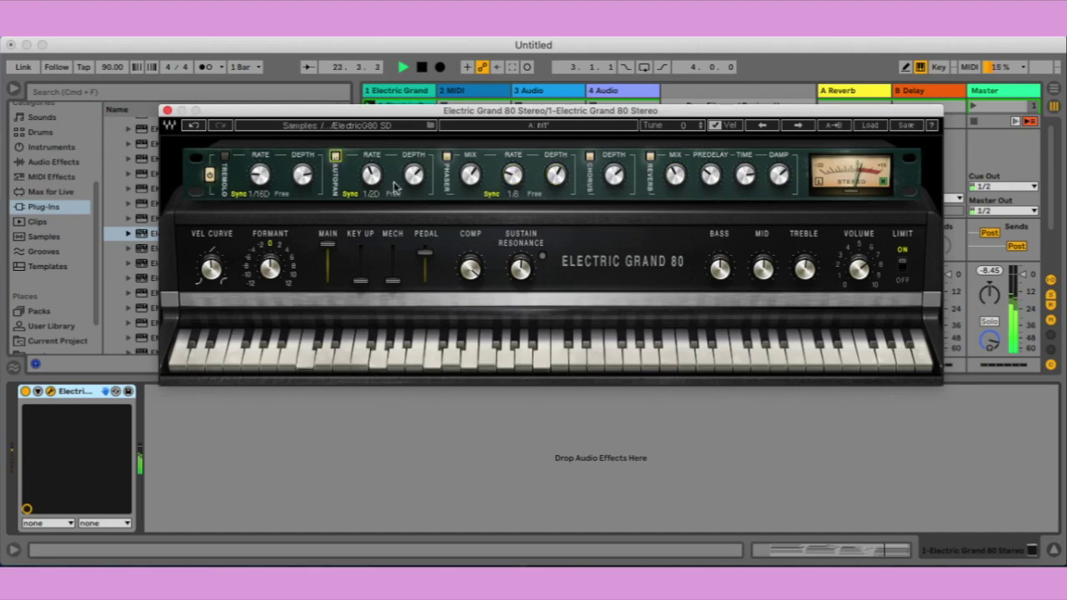
{"action": "left_click", "coordinate": [224, 157]}
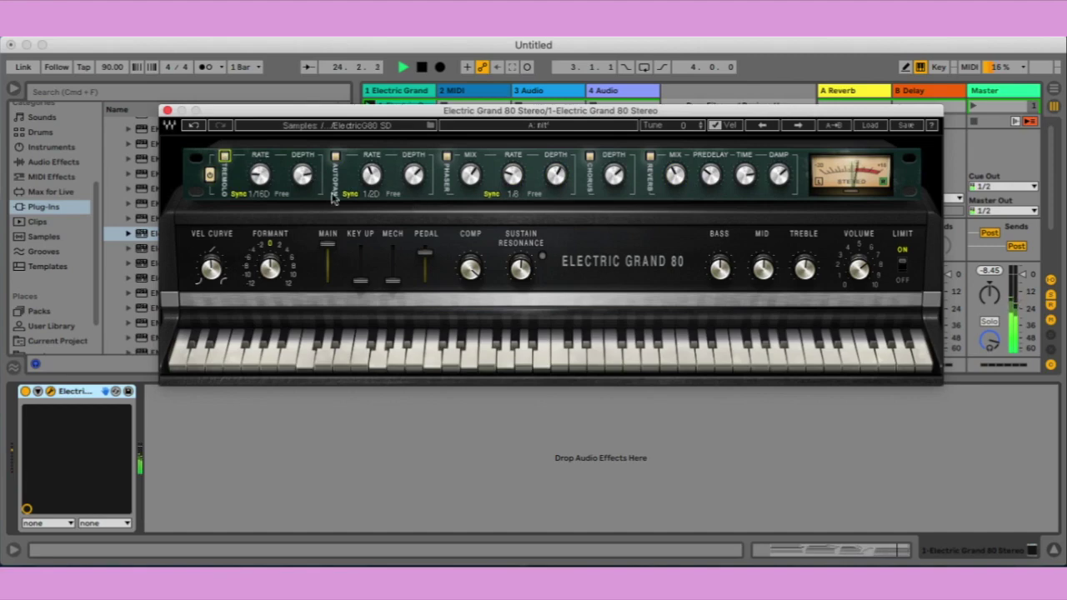
{"action": "mouse_move", "coordinate": [302, 173]}
{"action": "left_click_drag", "start_coordinate": [302, 174], "coordinate": [302, 172]}
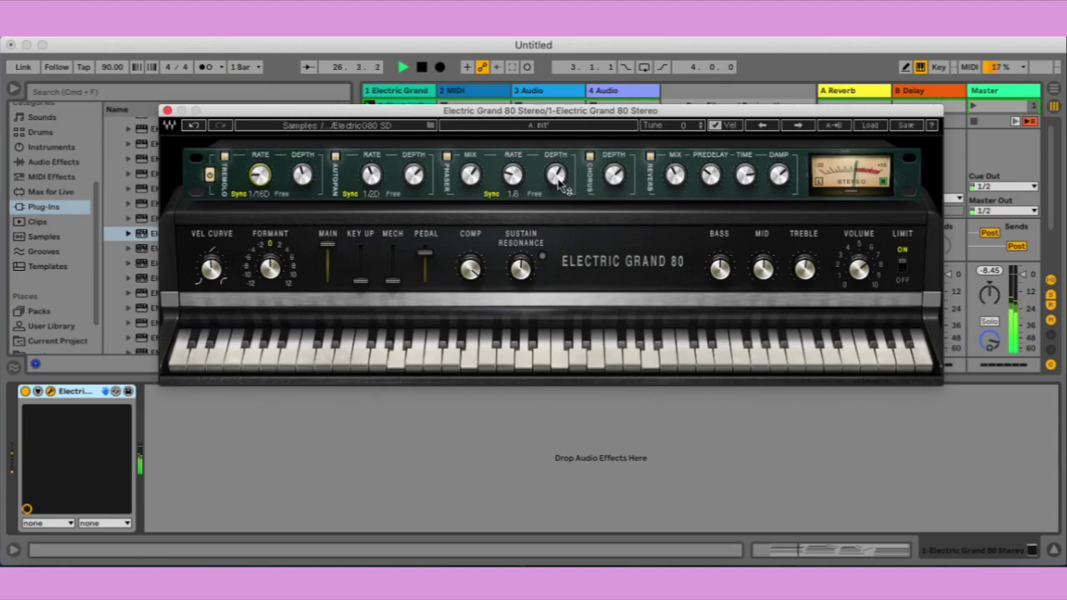
{"action": "mouse_move", "coordinate": [523, 182]}
{"action": "left_mouse_down"}
{"action": "mouse_move", "coordinate": [561, 185]}
{"action": "mouse_move", "coordinate": [515, 148]}
{"action": "mouse_move", "coordinate": [532, 172]}
{"action": "left_mouse_up"}
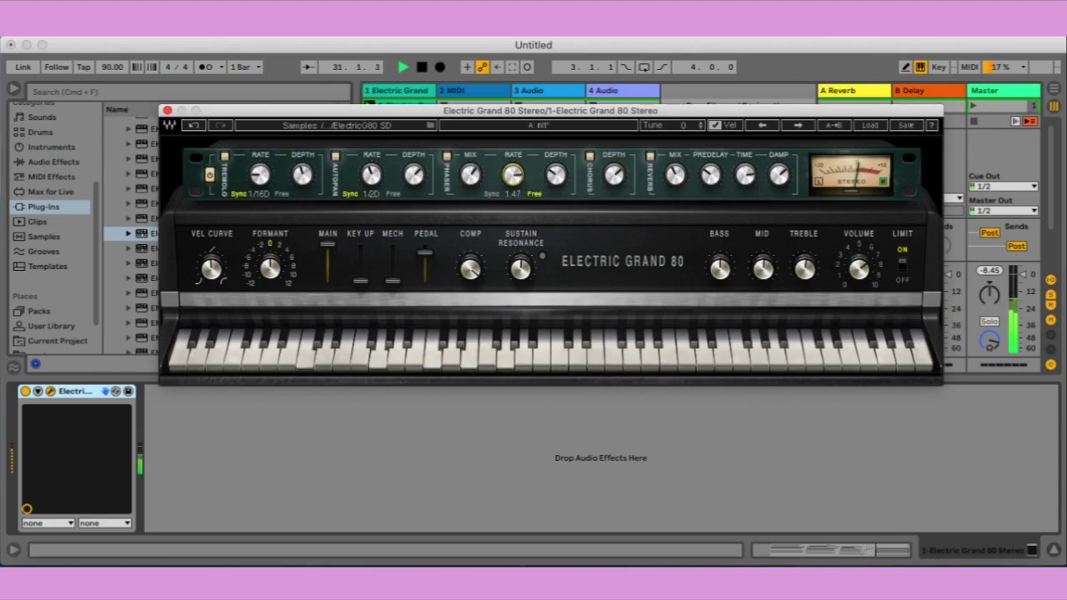
Bypass and re-enable the whole effects rack to compare dry and processed sound, and stop playback
{"action": "left_click", "coordinate": [211, 175]}
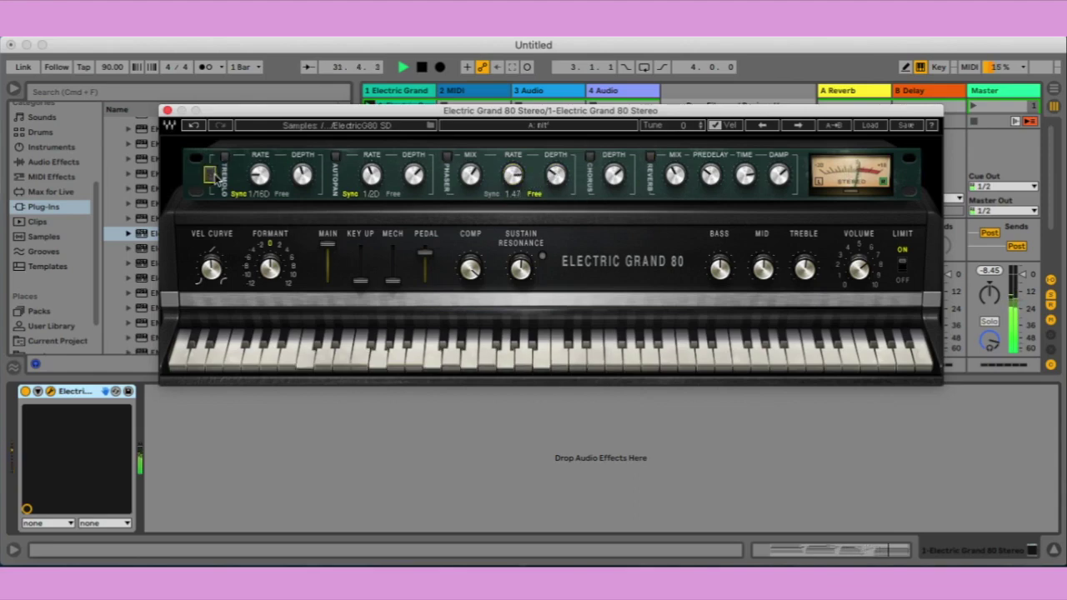
{"action": "left_click", "coordinate": [213, 174]}
{"action": "key", "text": "space"}
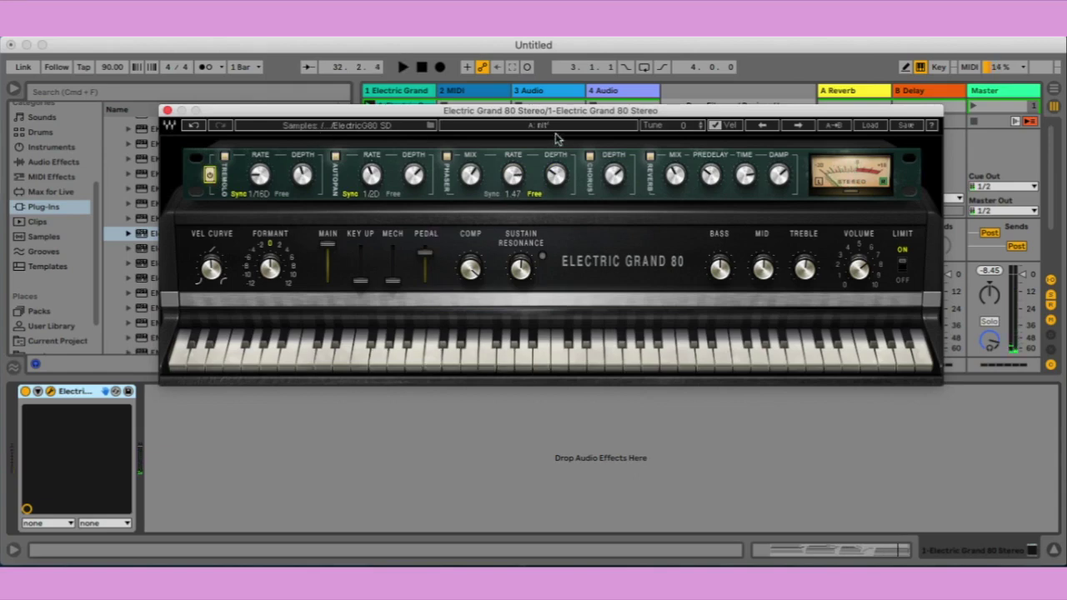
Move the Electric Grand 80 plug-in window up and slightly to the left
{"action": "left_click_drag", "start_coordinate": [584, 111], "coordinate": [566, 87]}
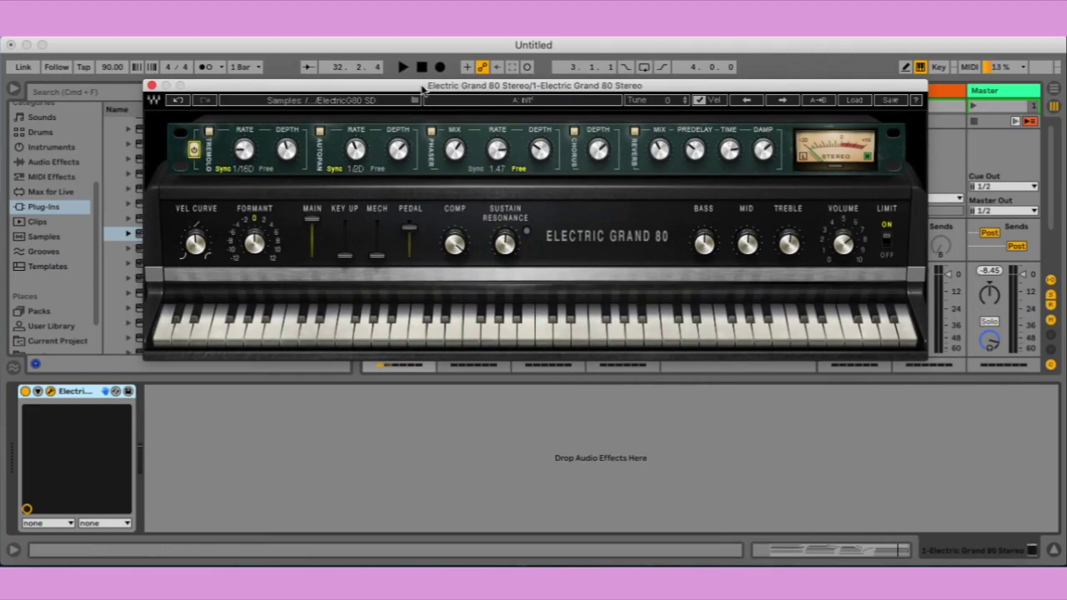
{"action": "mouse_move", "coordinate": [424, 89]}
{"action": "left_mouse_down"}
{"action": "mouse_move", "coordinate": [434, 132]}
{"action": "mouse_move", "coordinate": [426, 90]}
{"action": "left_mouse_up"}
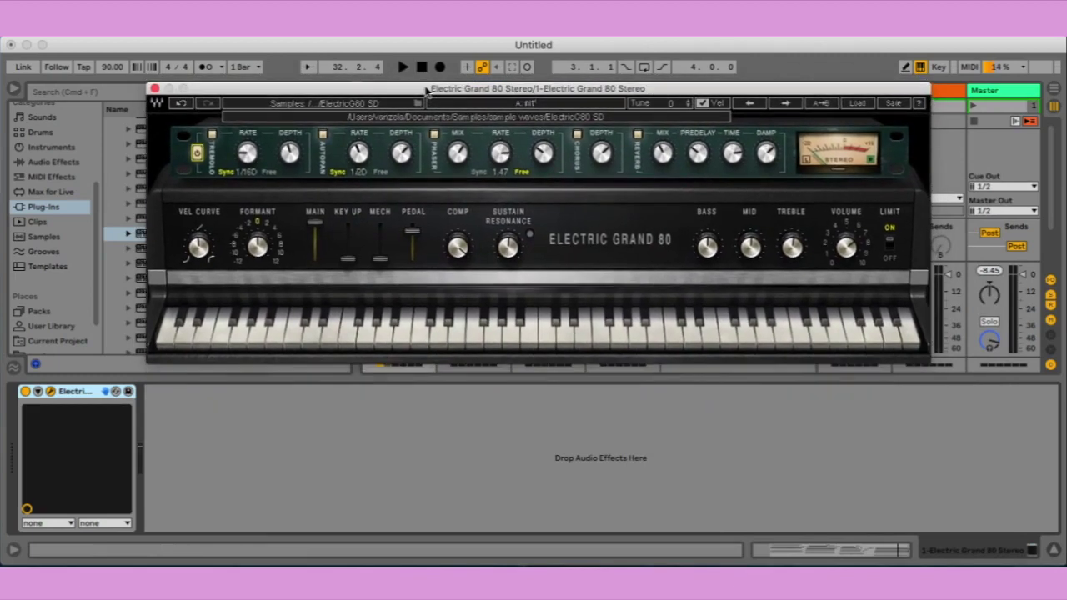